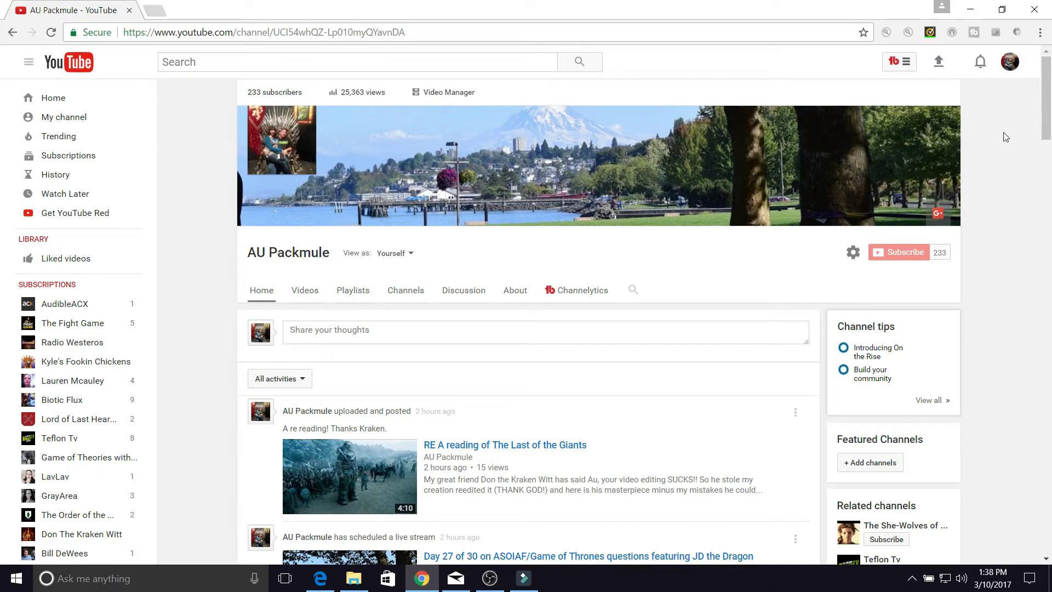
# Open the live streaming dashboard in the channel's Creator Studio.
pyautogui.press('F5')
pyautogui.click(1009, 67)
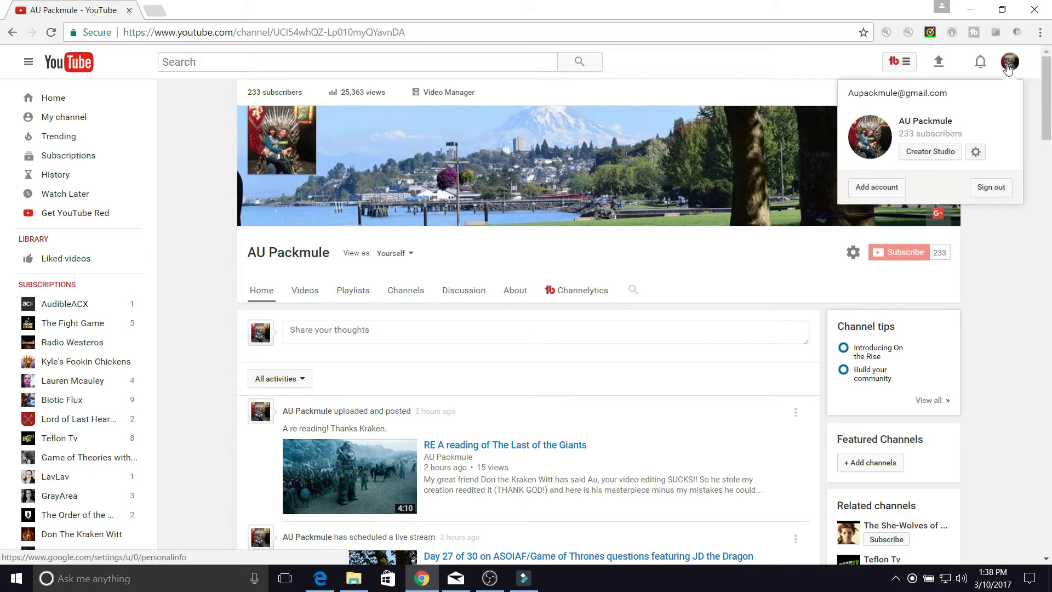
pyautogui.click(928, 156)
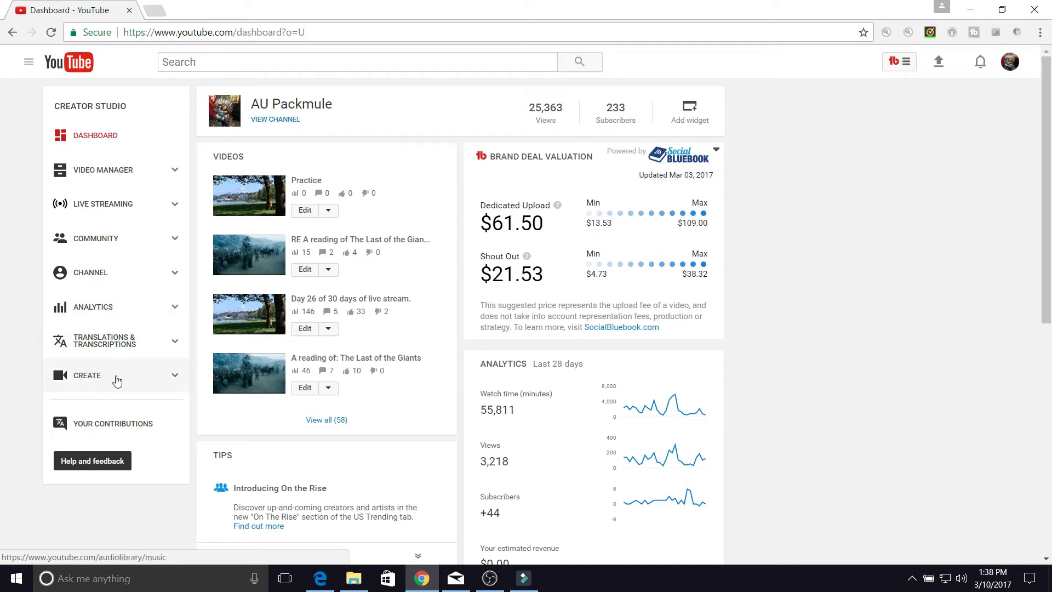
pyautogui.click(177, 208)
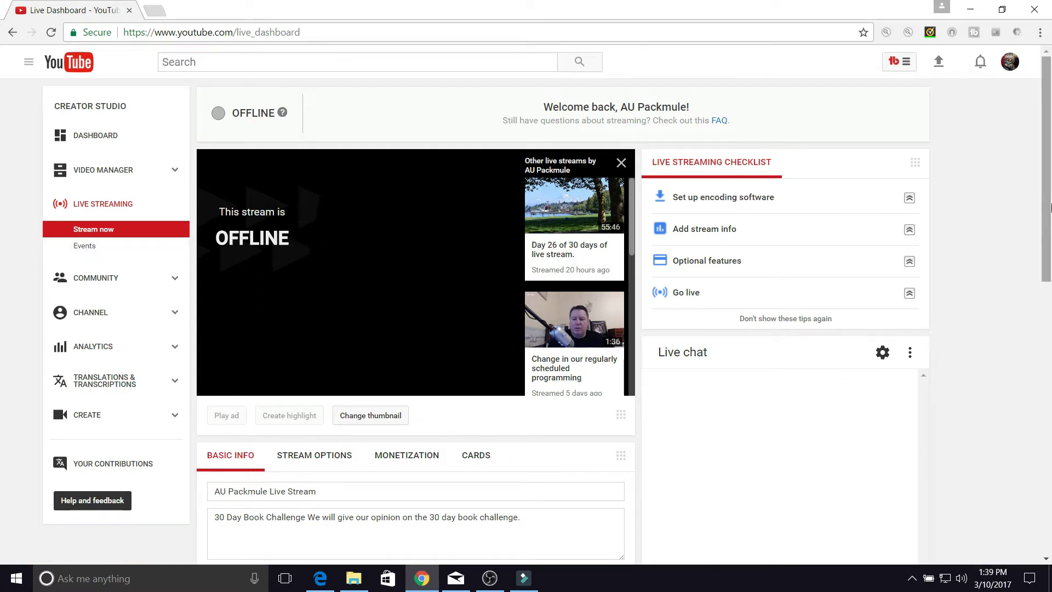
# Look over the Stream now page, including basic info, privacy, encoder setup and live chat sections.
pyautogui.moveTo(1049, 197); pyautogui.dragTo(1049, 276)
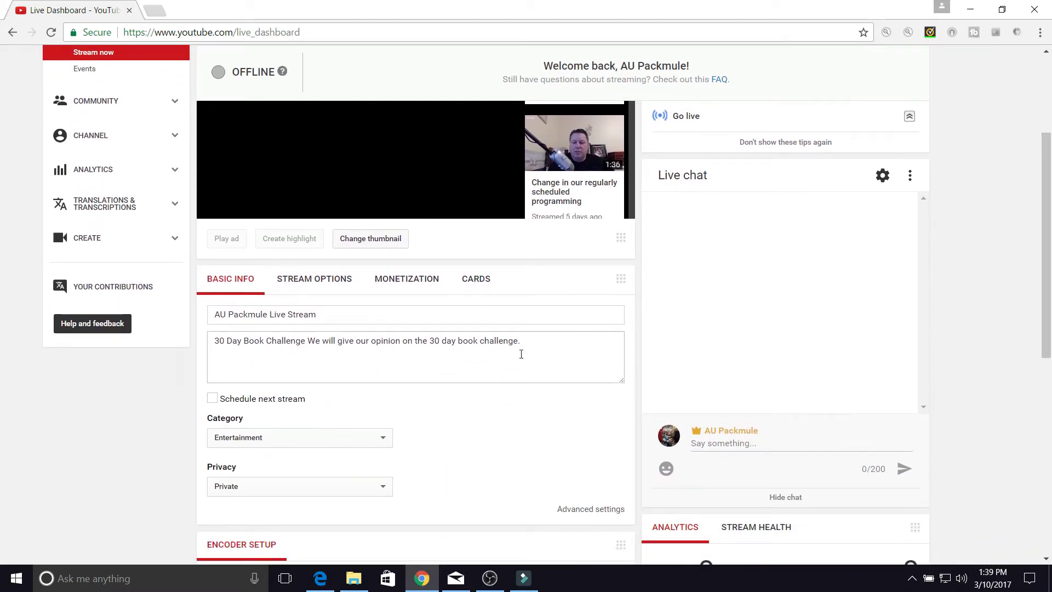
pyautogui.moveTo(1049, 323)
pyautogui.mouseDown()
pyautogui.moveTo(1049, 259)
pyautogui.moveTo(1049, 405)
pyautogui.moveTo(1049, 331)
pyautogui.mouseUp()
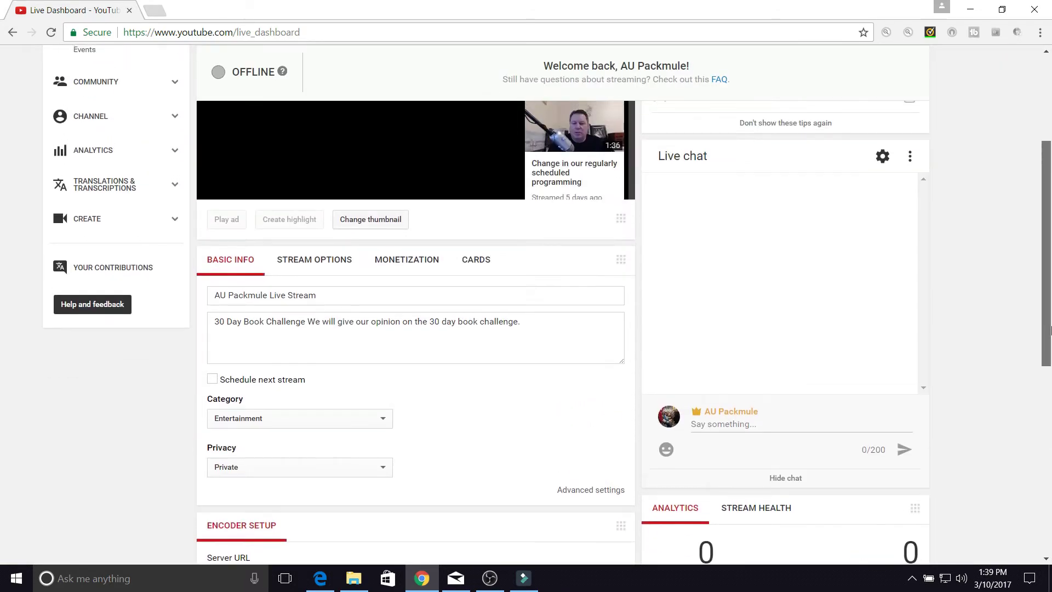
pyautogui.click(882, 157)
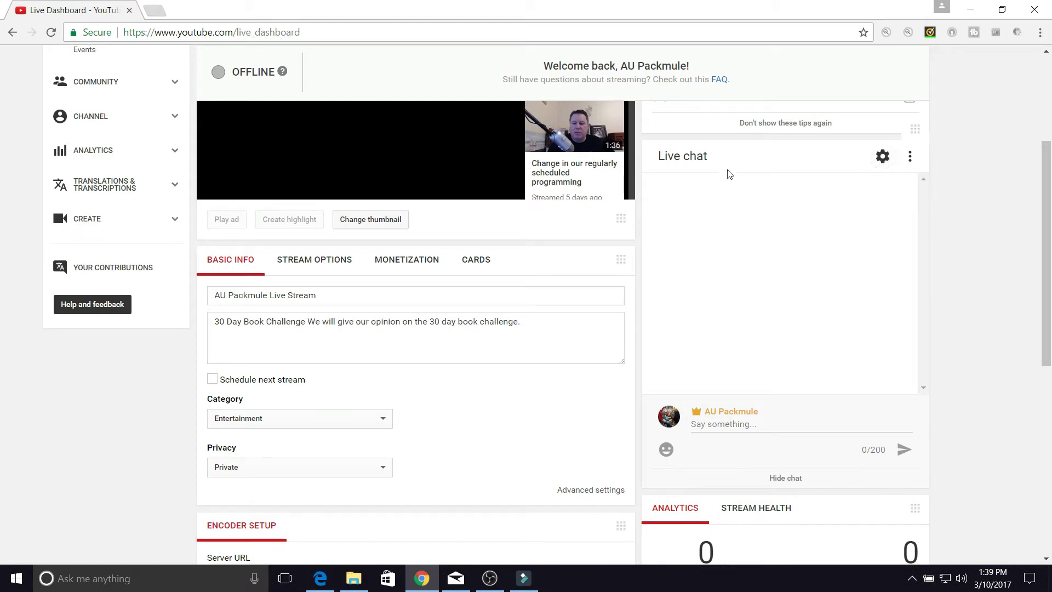
pyautogui.tripleClick(746, 157)
pyautogui.click(794, 312)
pyautogui.moveTo(917, 257); pyautogui.dragTo(986, 261)
pyautogui.moveTo(1049, 268); pyautogui.dragTo(1051, 130)
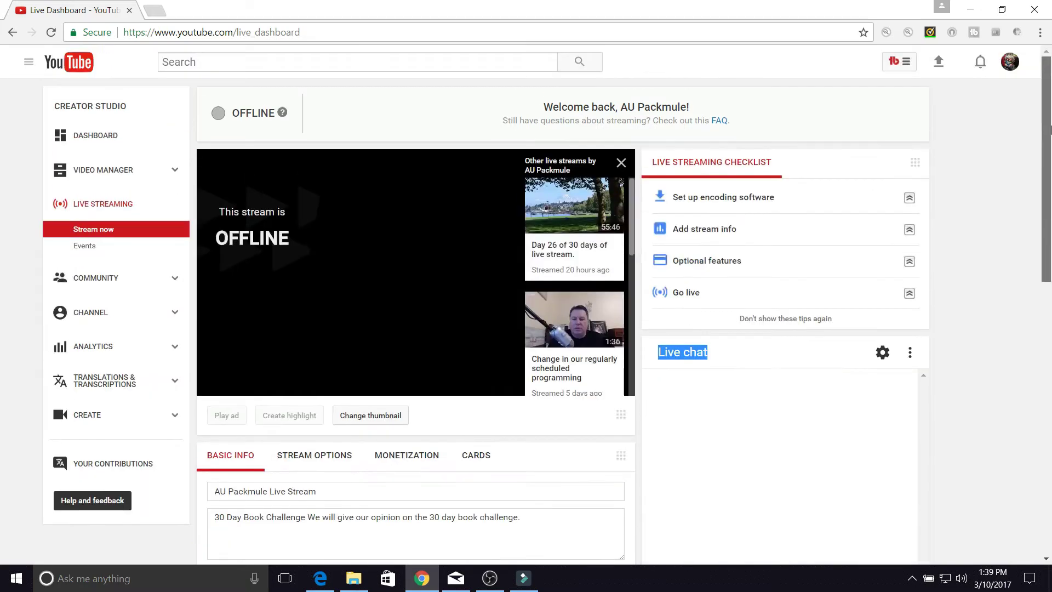
# Start a new live event from the Events page and title it "demo".
pyautogui.click(85, 248)
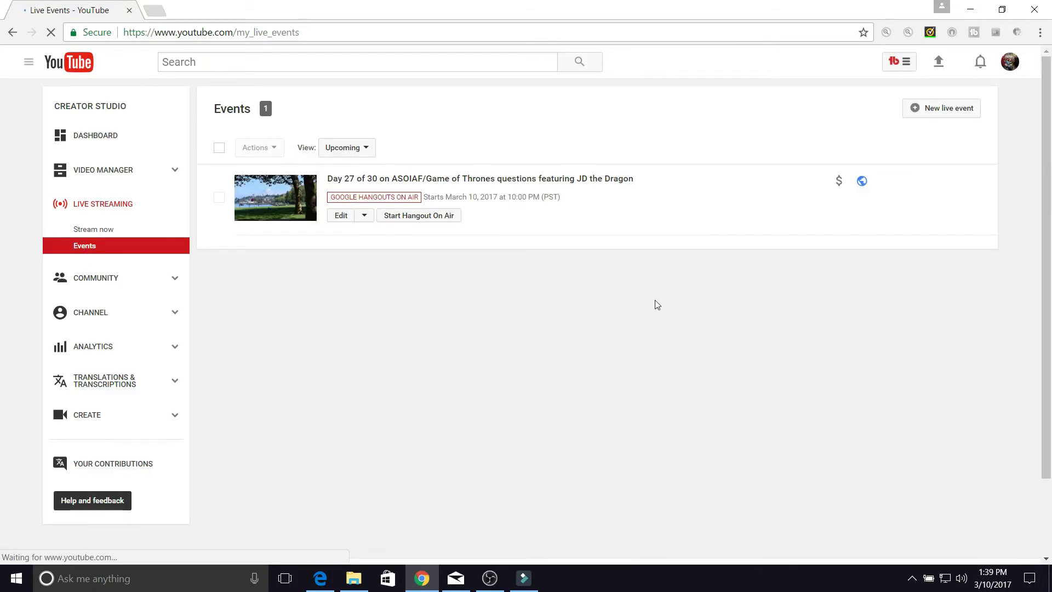
pyautogui.click(956, 114)
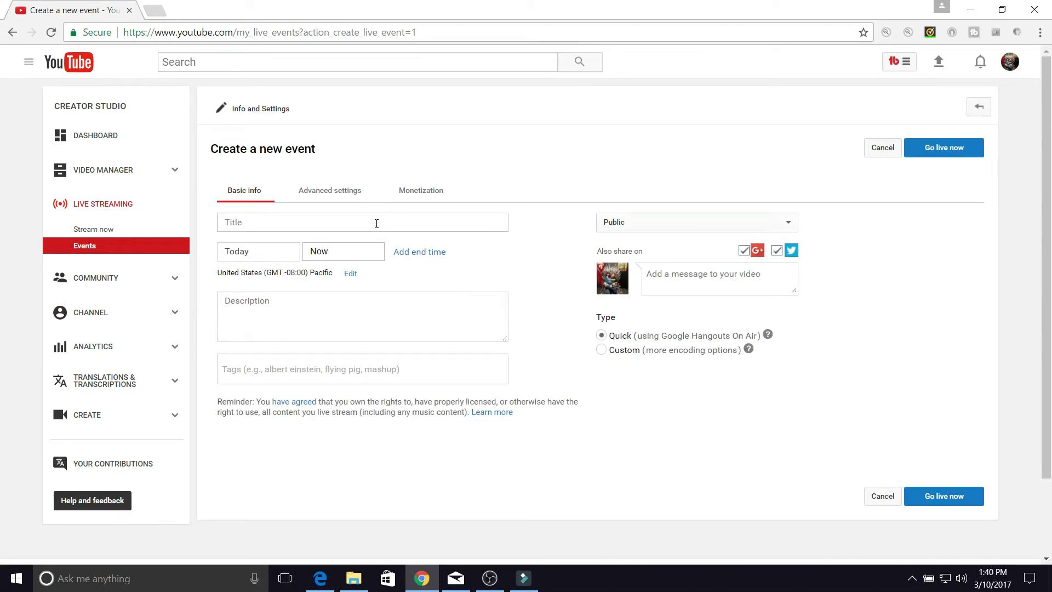
pyautogui.click(376, 223)
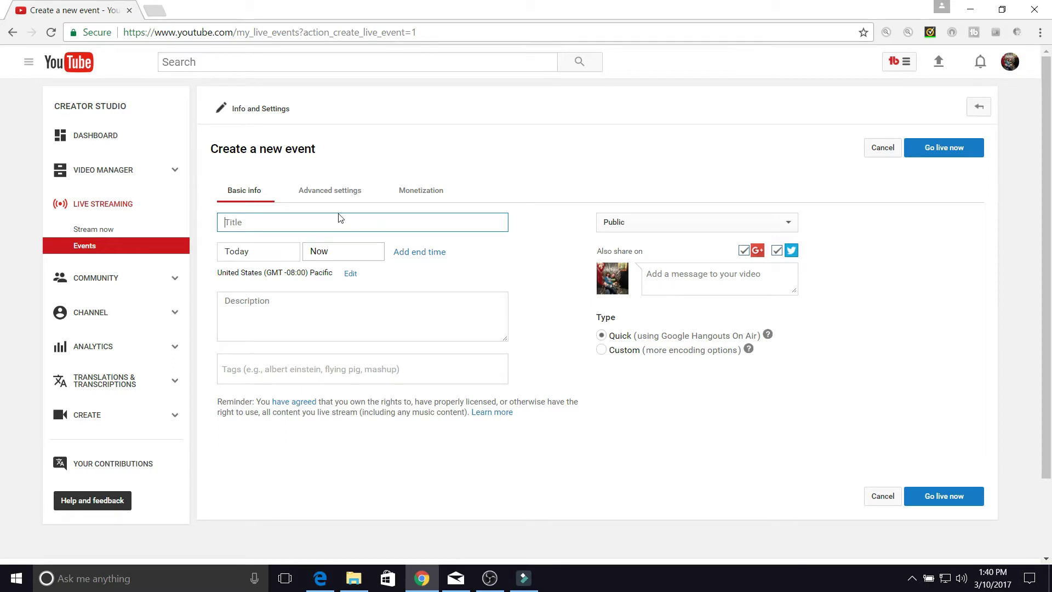
pyautogui.write('demo')
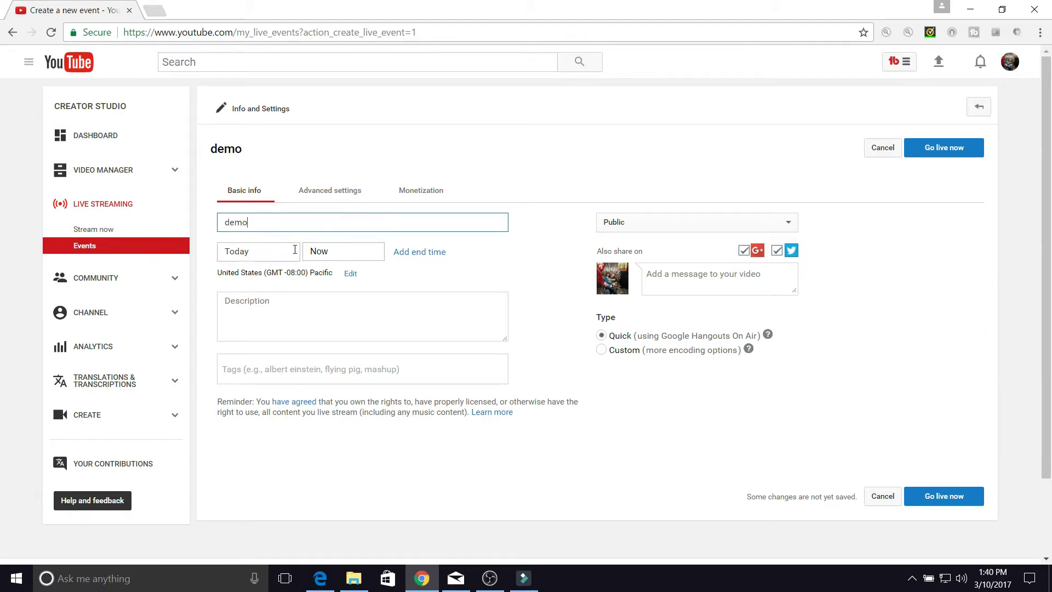
# Schedule the demo event for Mar 12, 2017 at 1:00 PM.
pyautogui.click(278, 251)
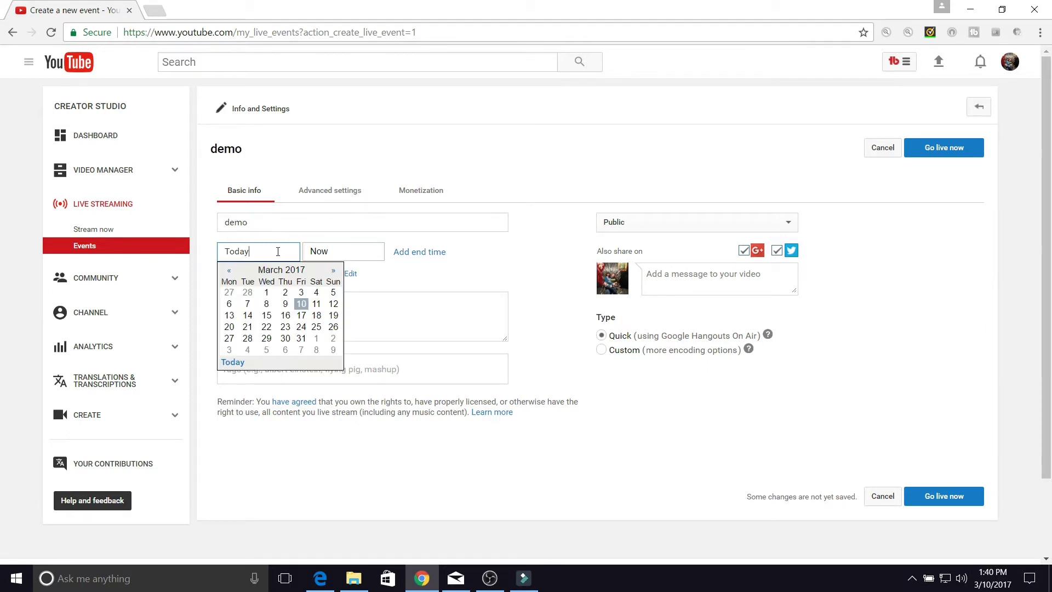
pyautogui.click(334, 305)
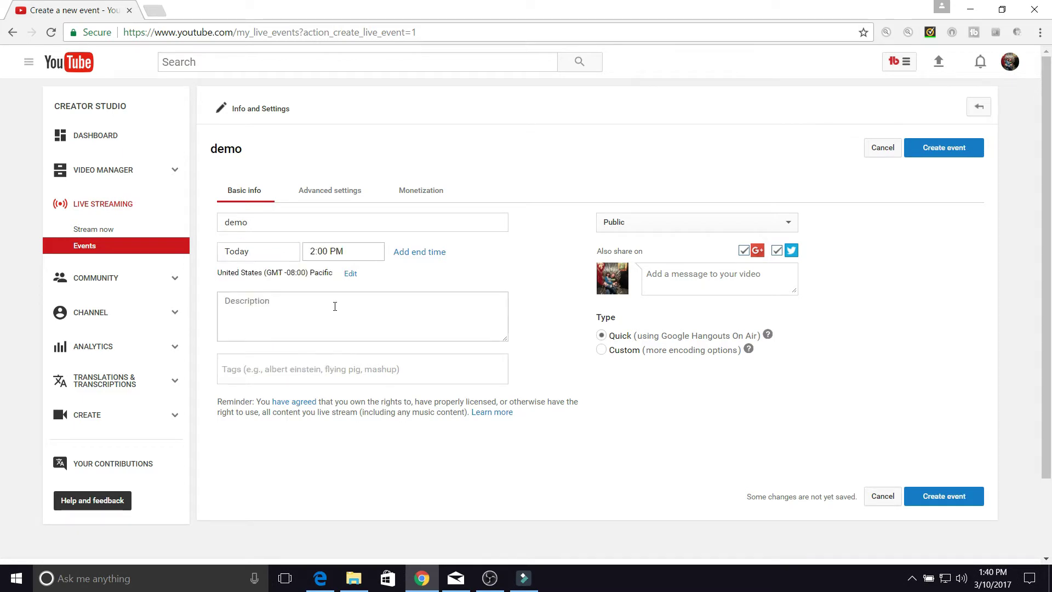
pyautogui.click(272, 247)
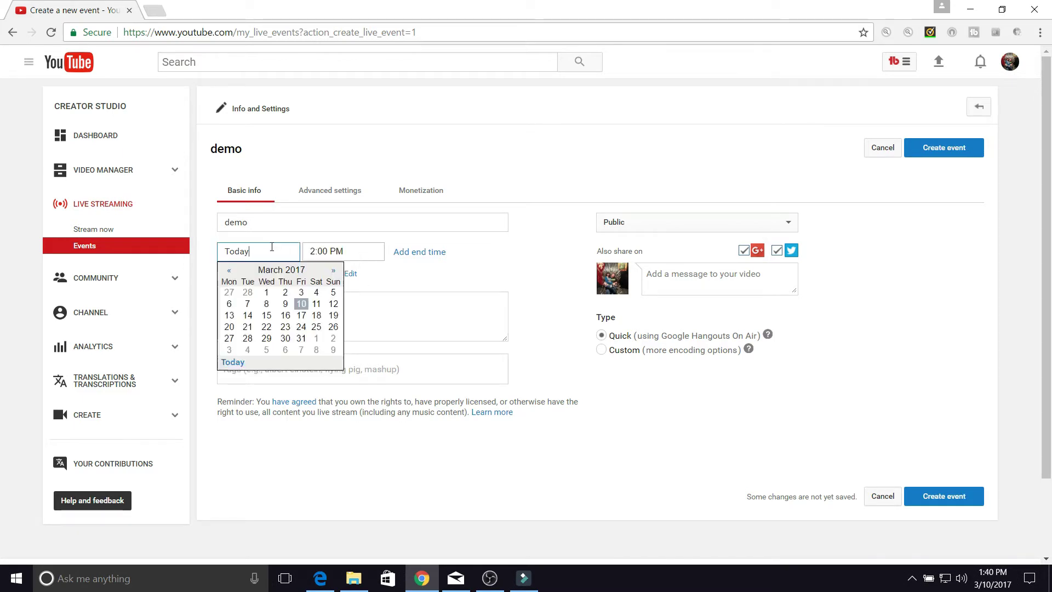
pyautogui.click(333, 303)
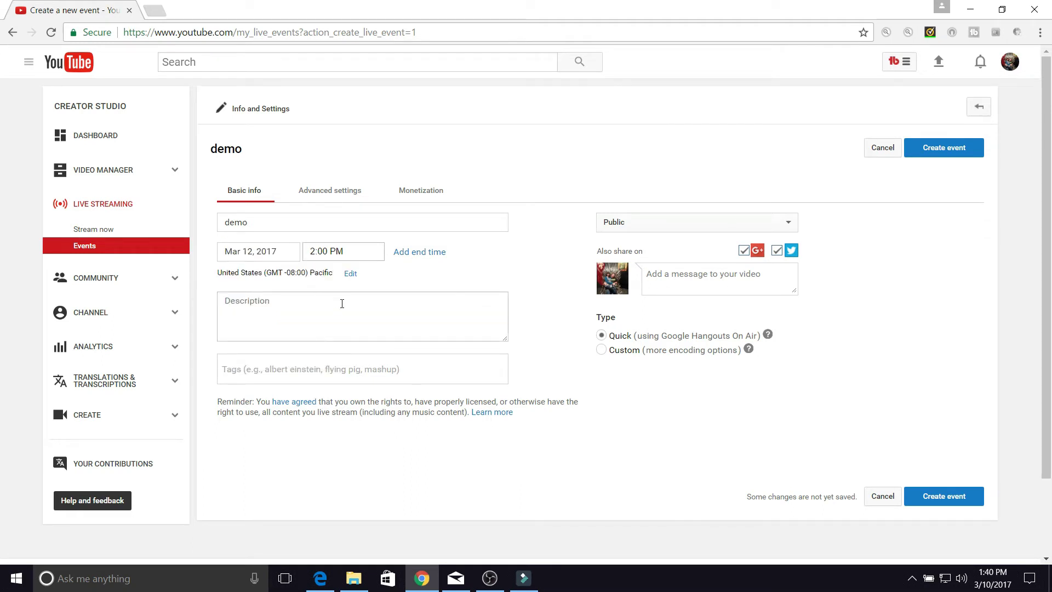
pyautogui.click(358, 251)
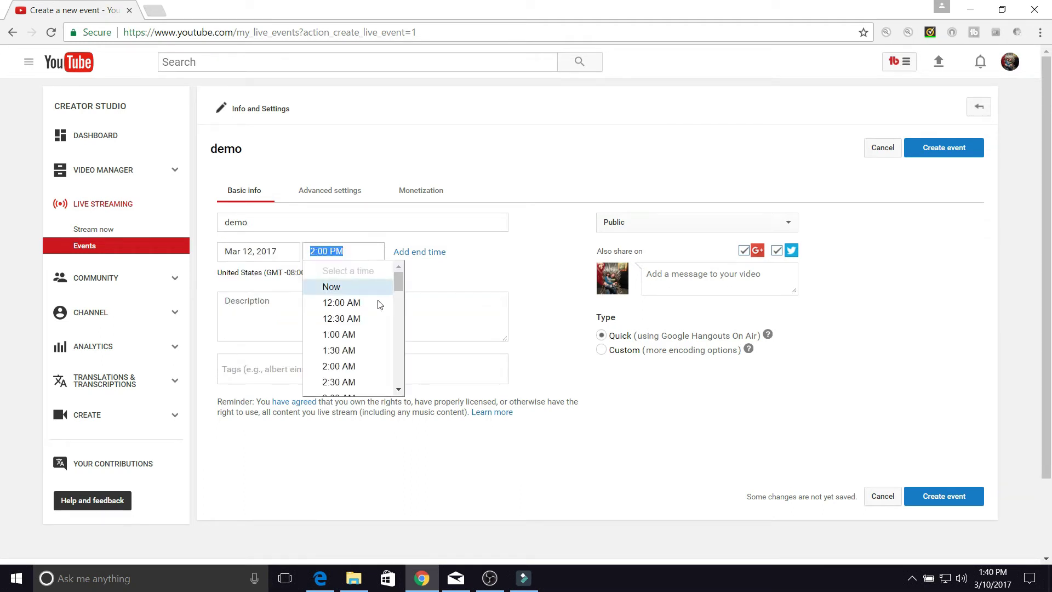
pyautogui.click(401, 364)
pyautogui.click(402, 364)
pyautogui.click(402, 363)
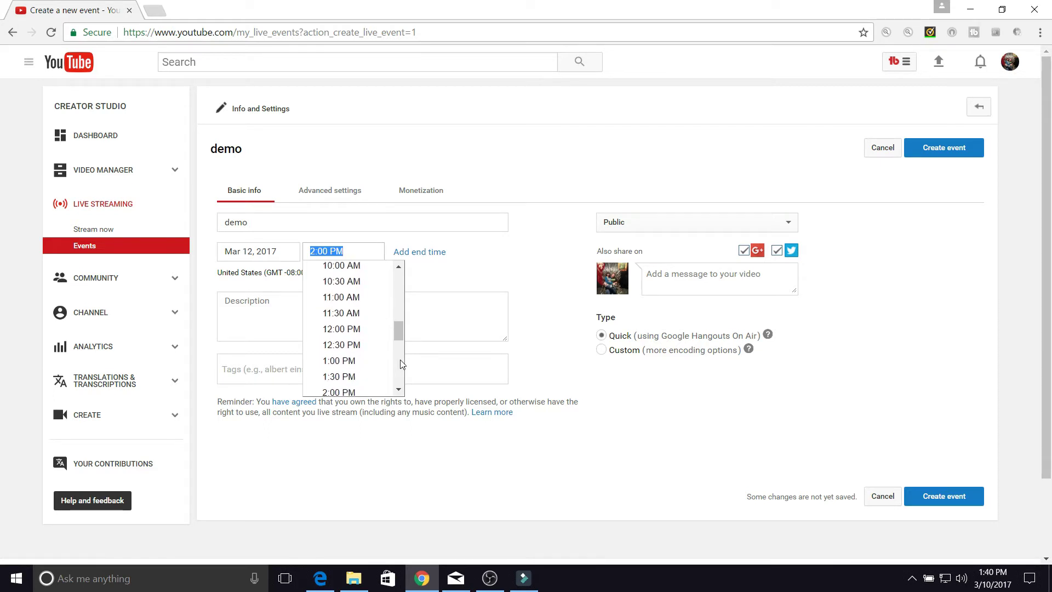
pyautogui.click(340, 366)
# Enter "DEMO" as the event's description and add the tag "DEMO".
pyautogui.click(339, 310)
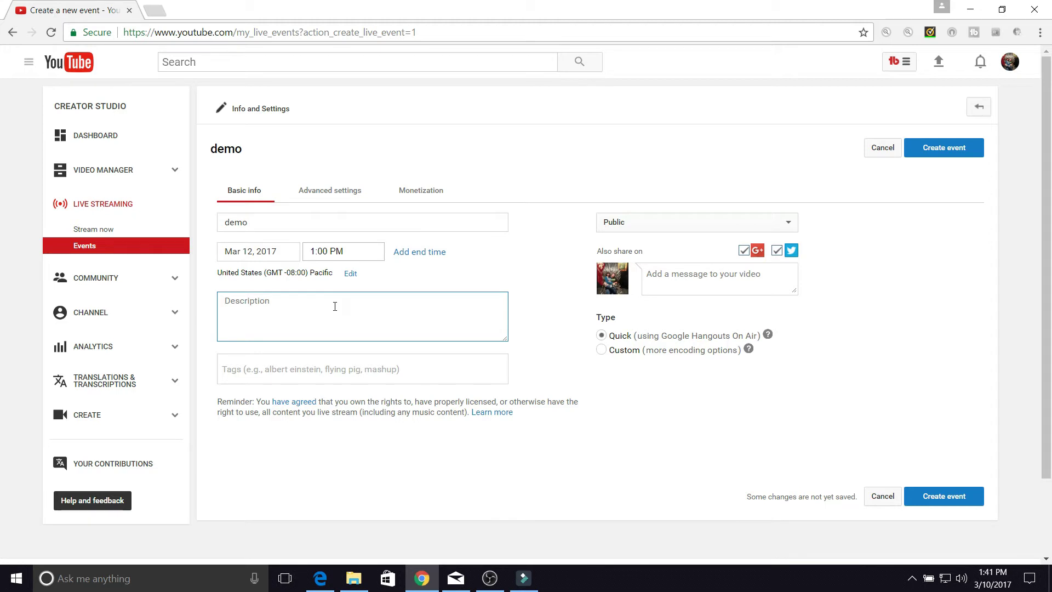
pyautogui.write('DEMO')
pyautogui.click(319, 224)
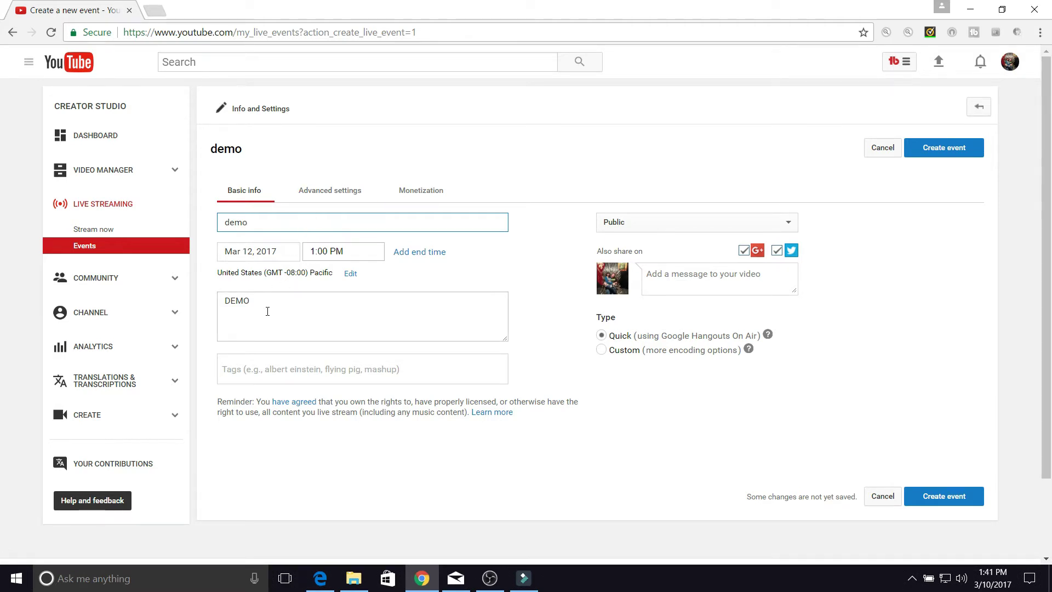
pyautogui.click(270, 380)
pyautogui.write('DEM')
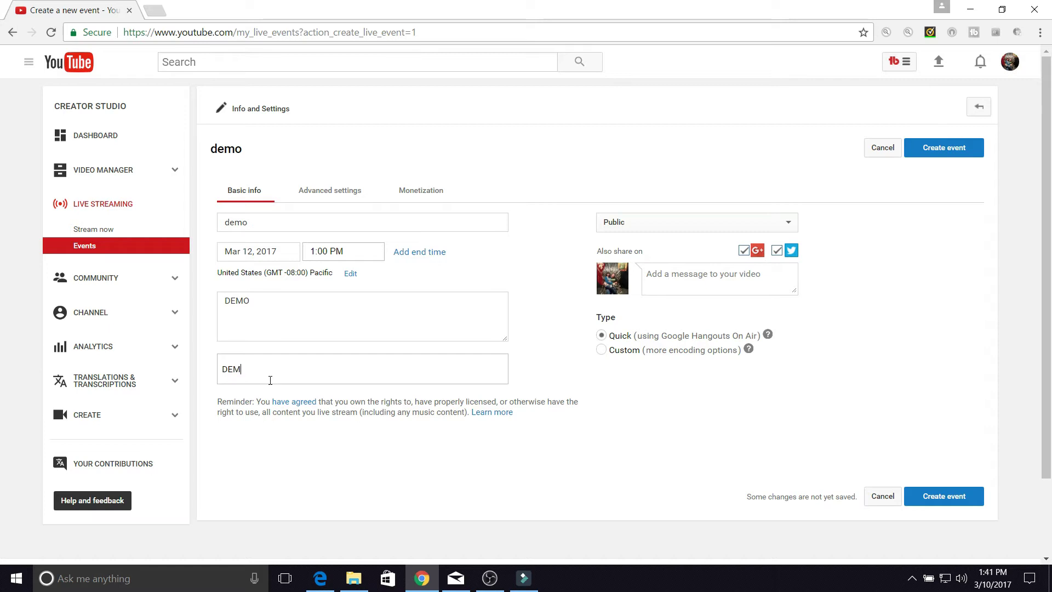
pyautogui.write('O')
pyautogui.press('Return')
# Turn off sharing the event on Twitter and Google+.
pyautogui.click(777, 250)
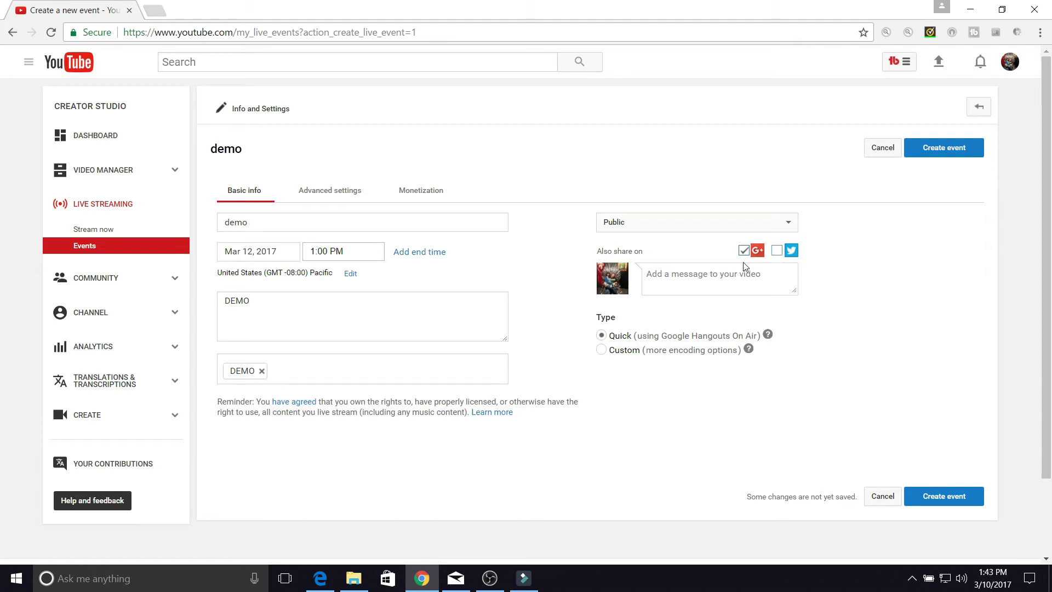
pyautogui.click(743, 252)
pyautogui.click(677, 280)
# Set the event's privacy to Private and create the event.
pyautogui.click(791, 227)
pyautogui.click(739, 260)
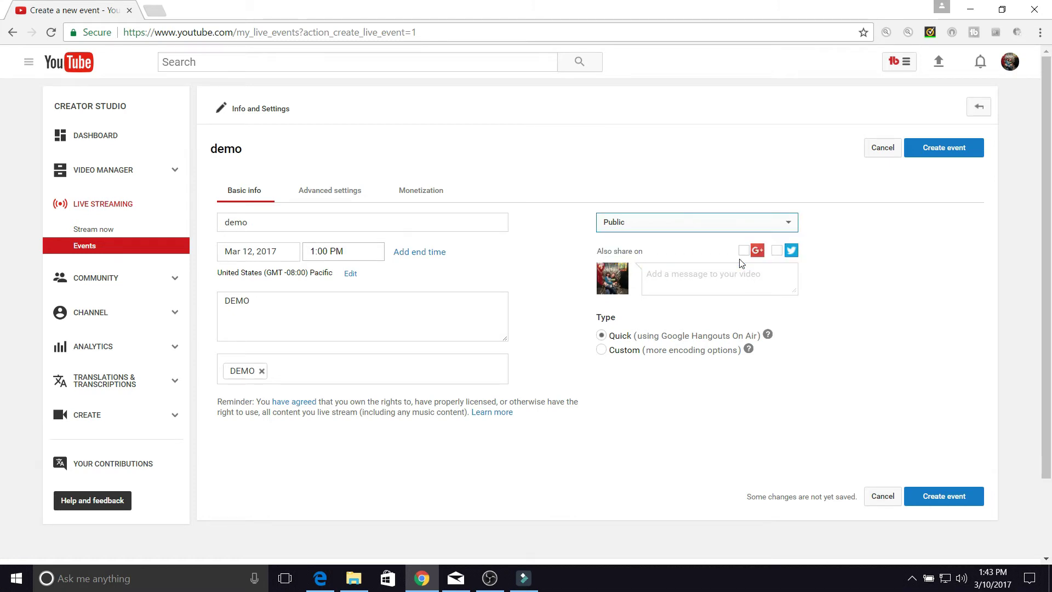
pyautogui.click(851, 233)
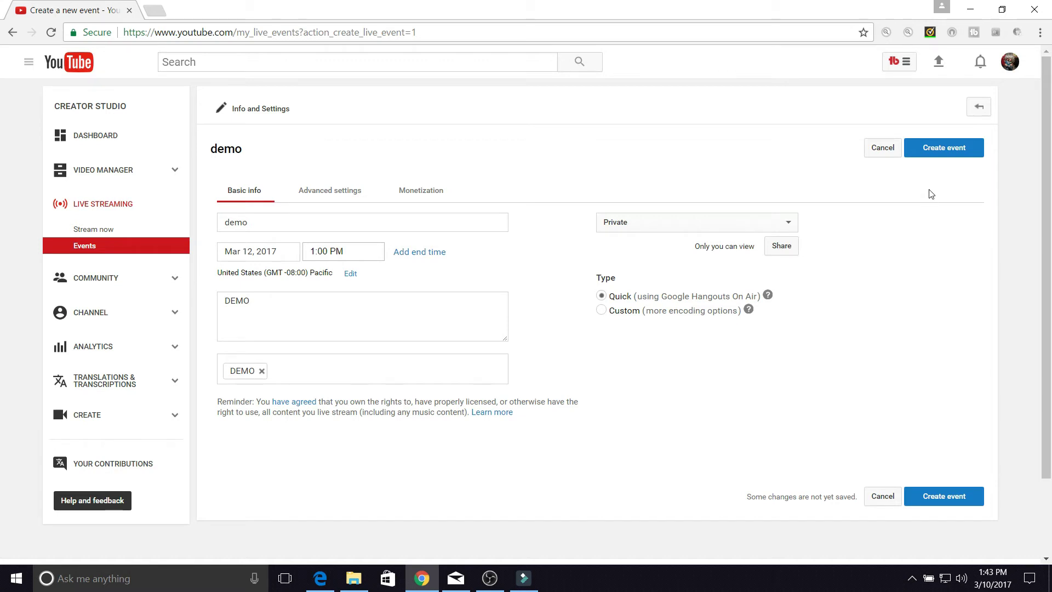
pyautogui.click(949, 154)
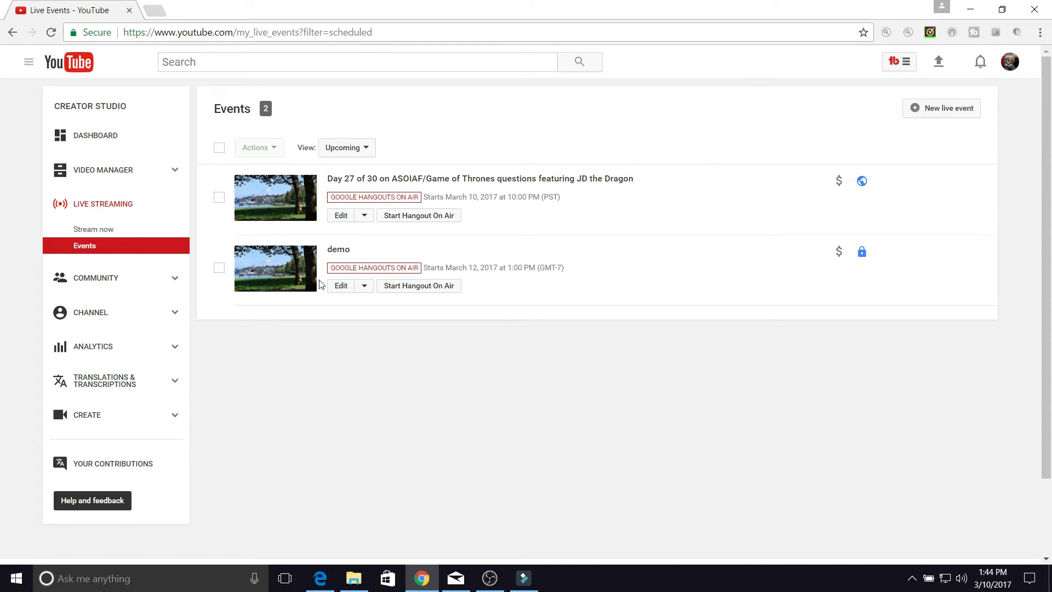
# Open the demo event's watch page and review its schedule and description.
pyautogui.click(343, 252)
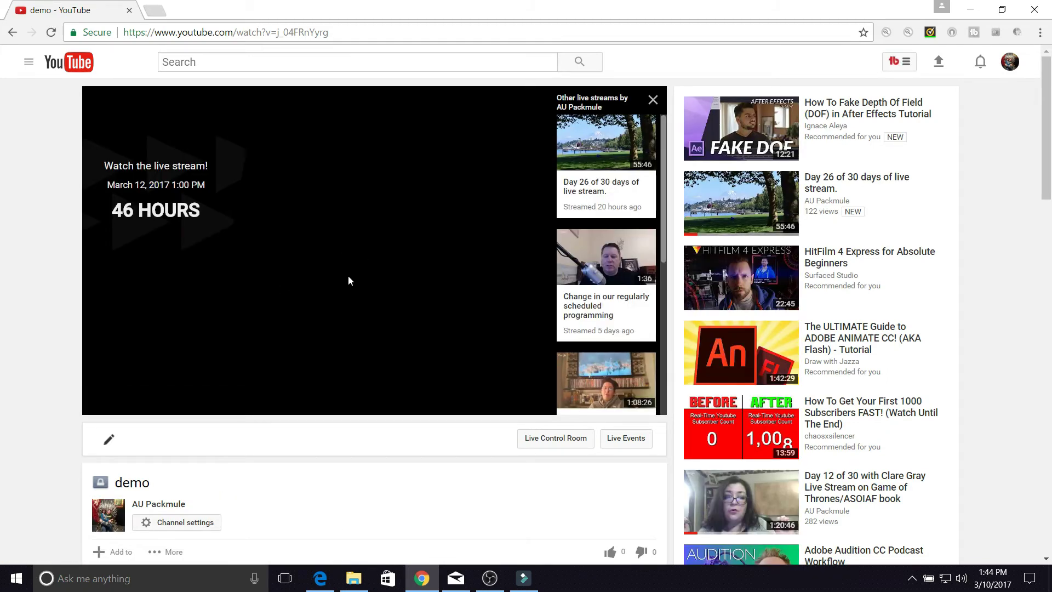
pyautogui.moveTo(1049, 146); pyautogui.dragTo(1050, 220)
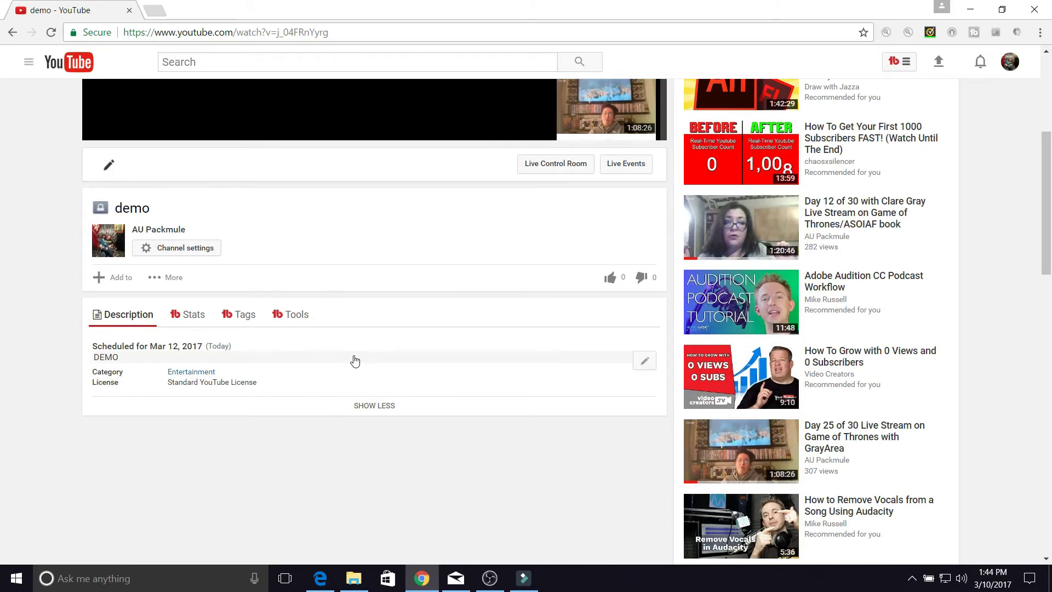
pyautogui.click(1049, 109)
# Return to the live events list in Creator Studio and start the Hangout On Air for the demo event.
pyautogui.click(1010, 62)
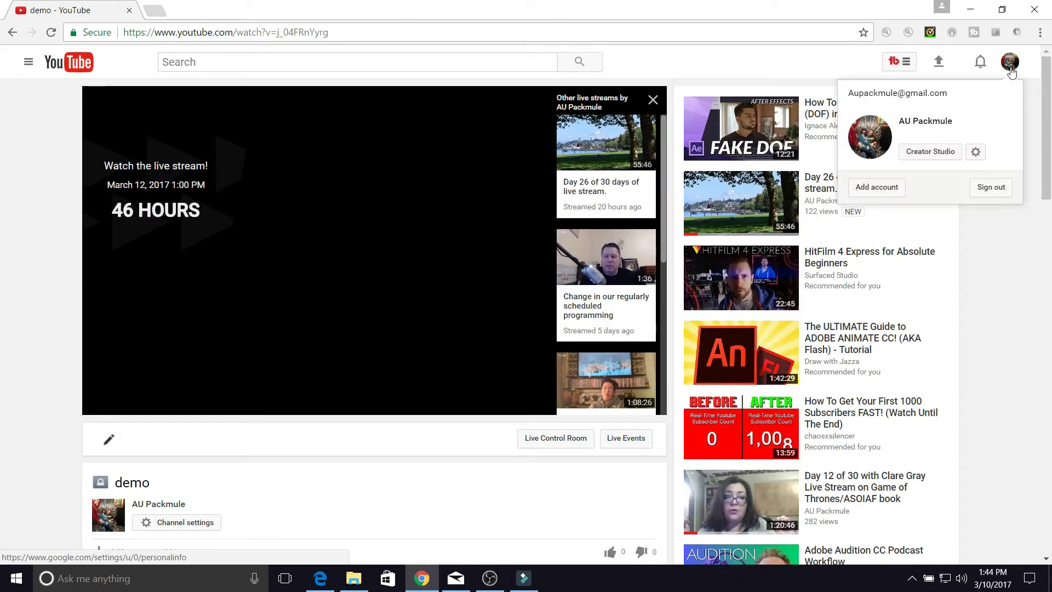
pyautogui.click(921, 156)
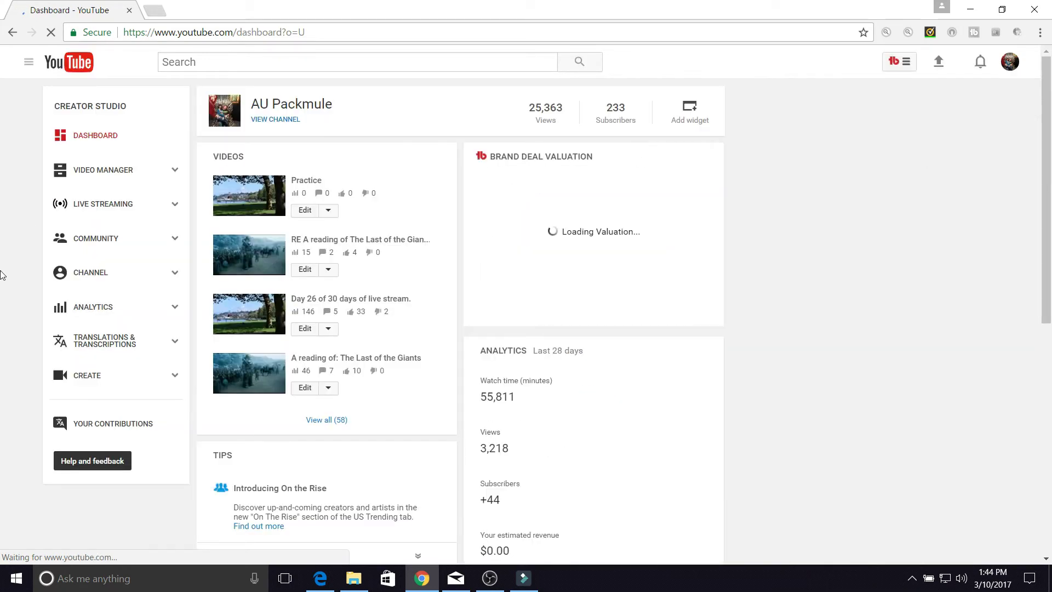
pyautogui.click(173, 210)
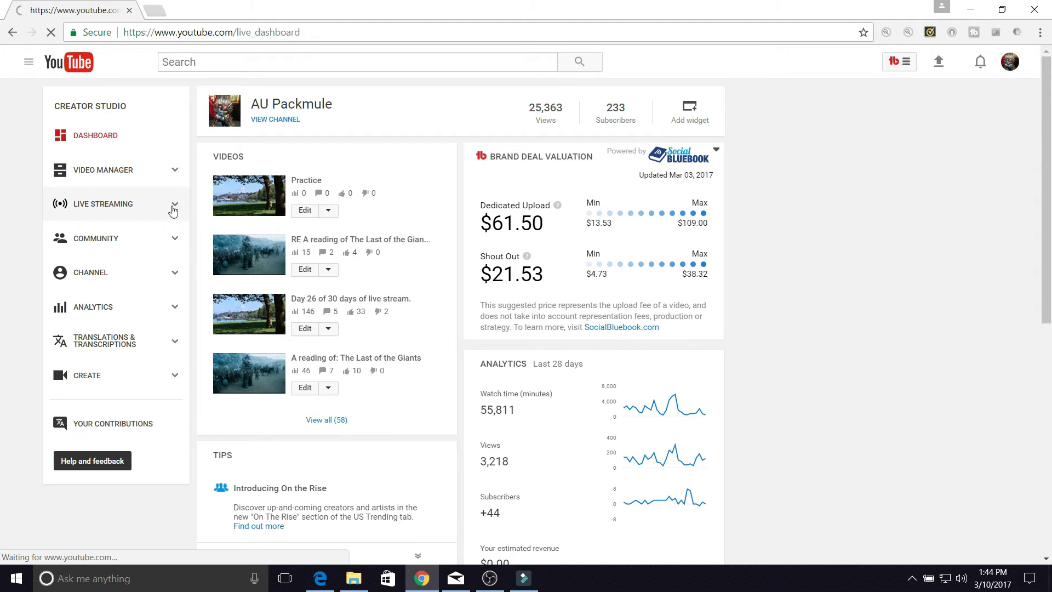
pyautogui.click(85, 247)
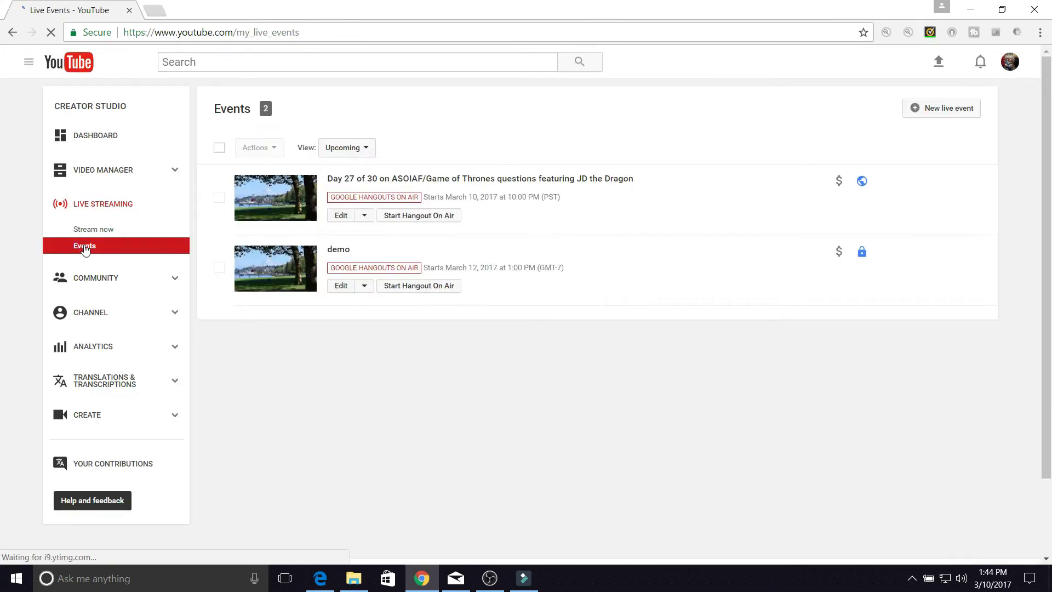
pyautogui.click(412, 290)
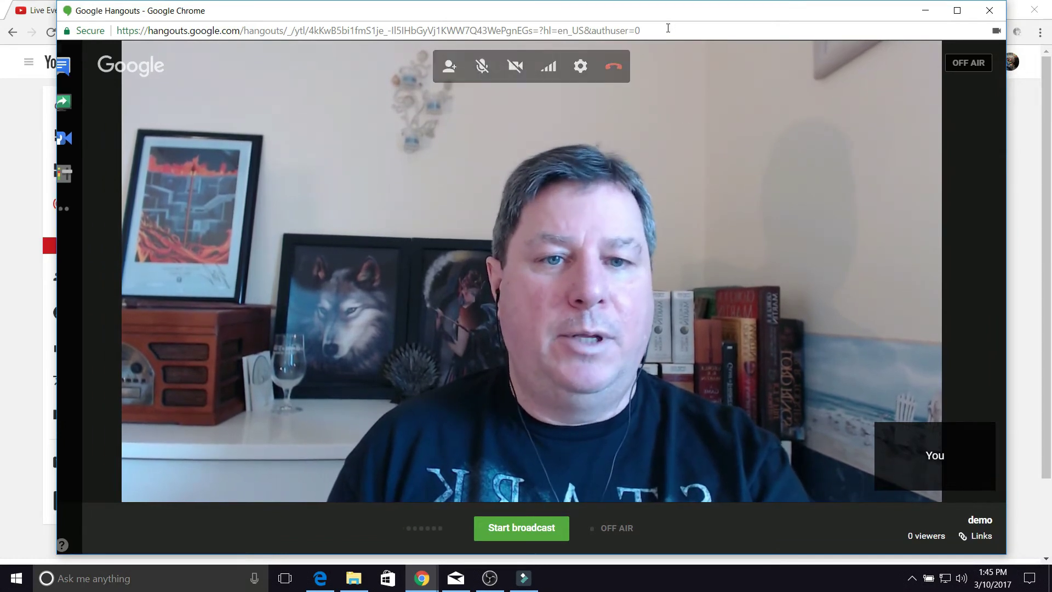
# Look at the hangout's web address and the invitation dialog with its permanent link, closing the dialog without inviting anyone.
pyautogui.click(632, 31)
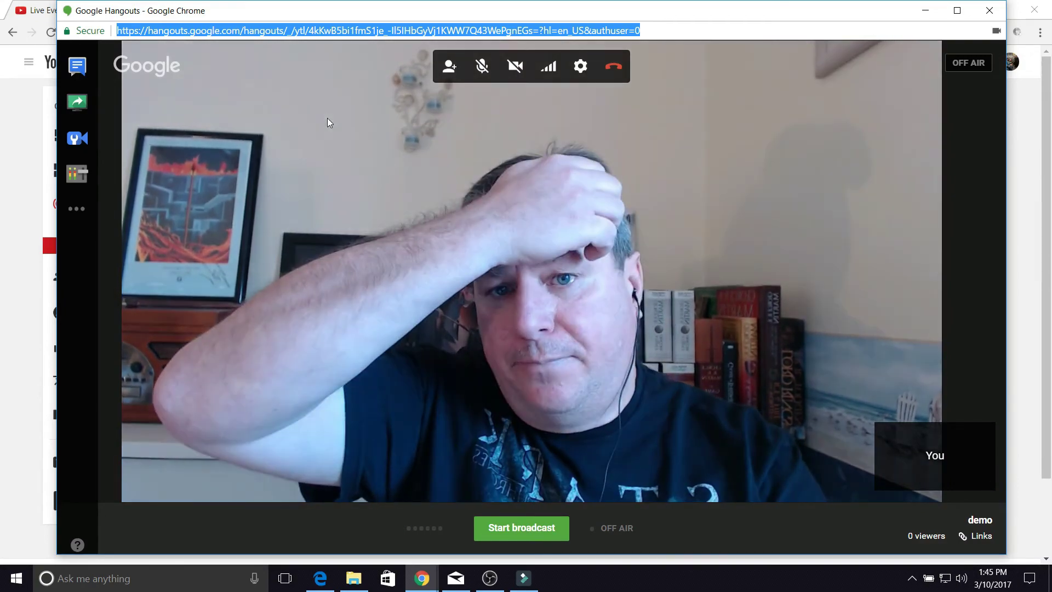
pyautogui.click(327, 117)
pyautogui.moveTo(371, 140)
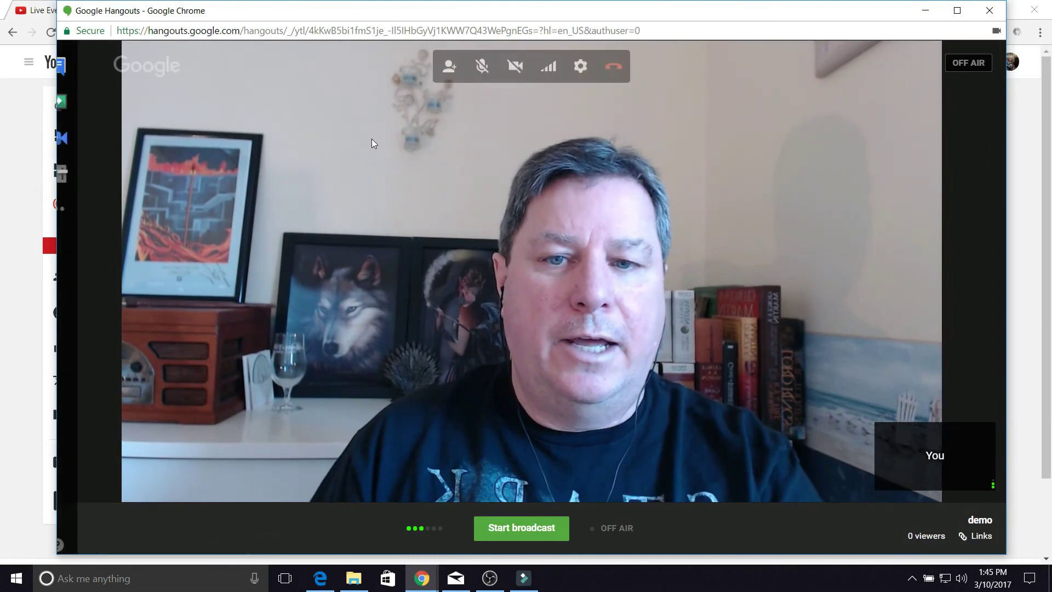
pyautogui.click(449, 66)
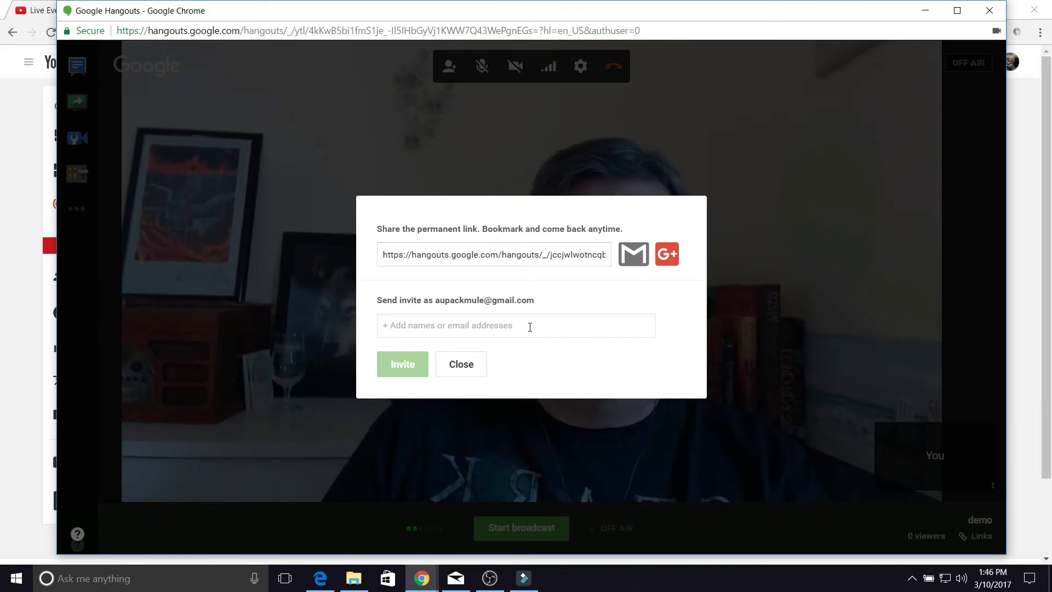
pyautogui.click(453, 365)
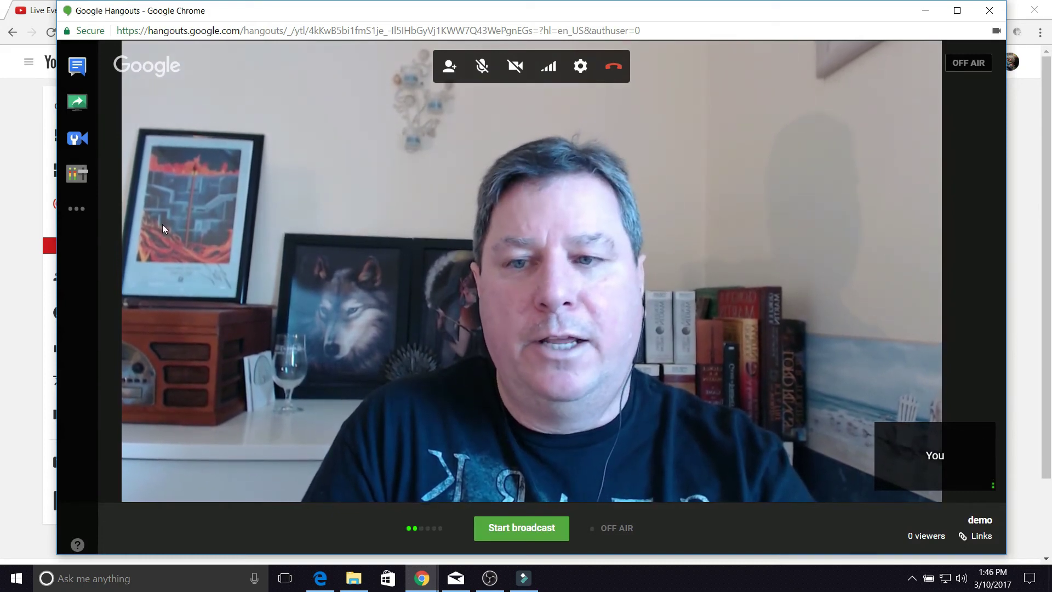
# Open the hangout's group chat and send a short hello message addressed to a viewer by first name.
pyautogui.click(75, 71)
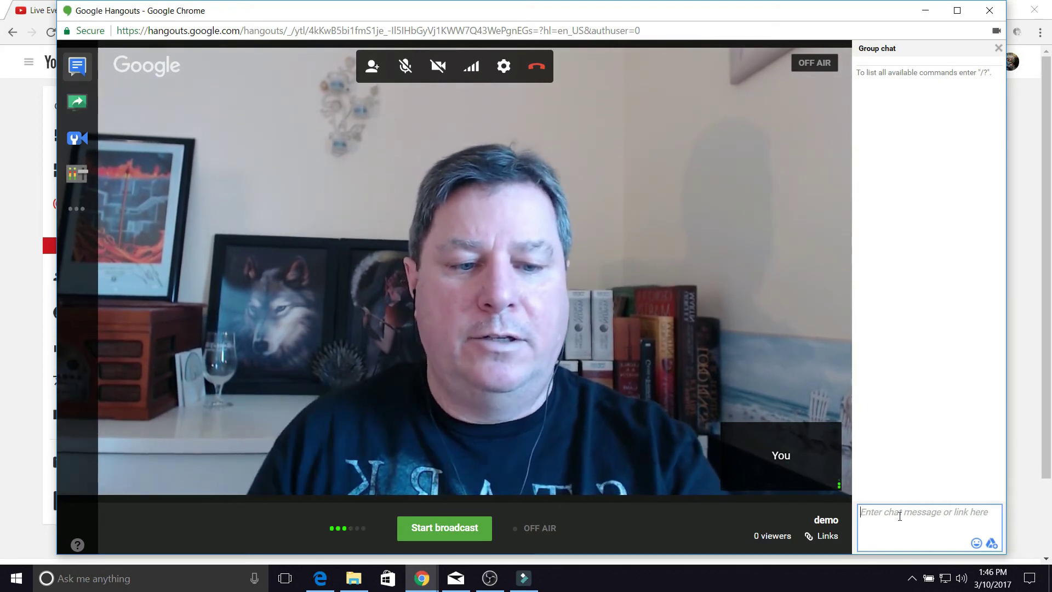
pyautogui.write('hell')
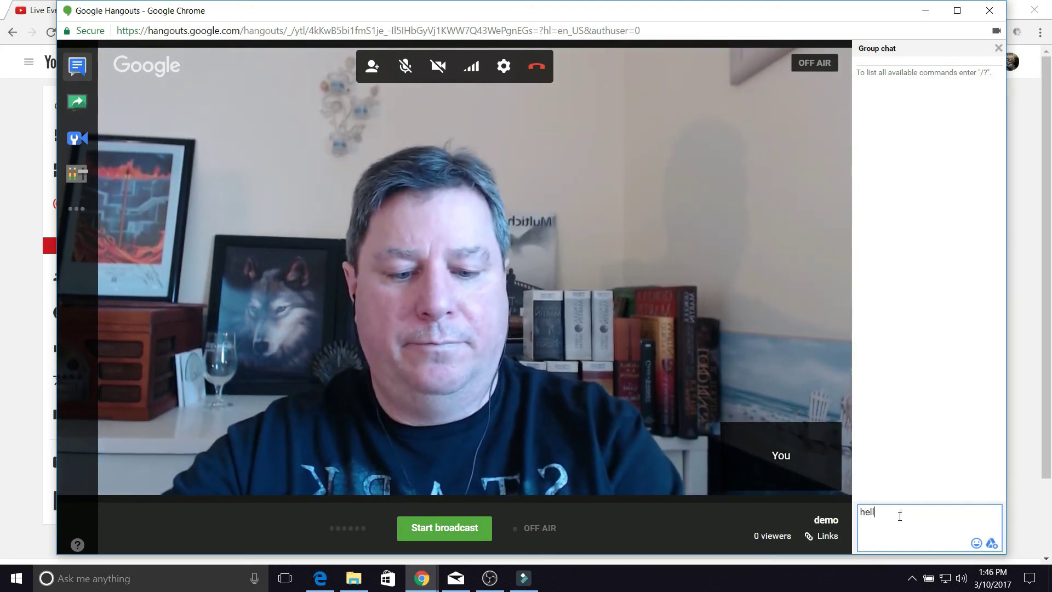
pyautogui.write('o Molly')
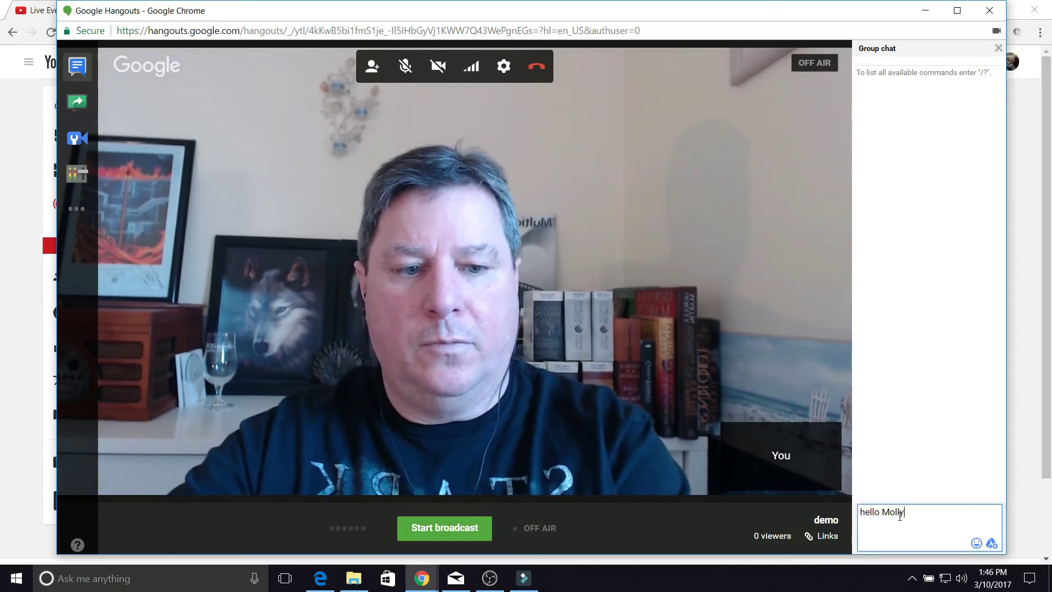
pyautogui.press('Return')
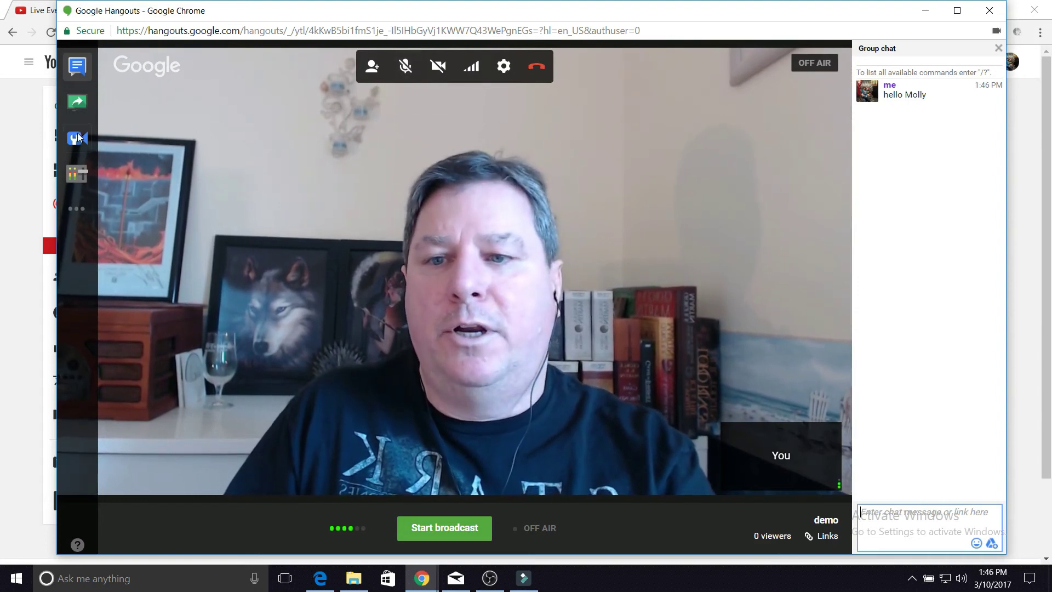
# Open the hangout's Control Room, turn off the host's camera and slightly adjust the host's audio level.
pyautogui.click(77, 172)
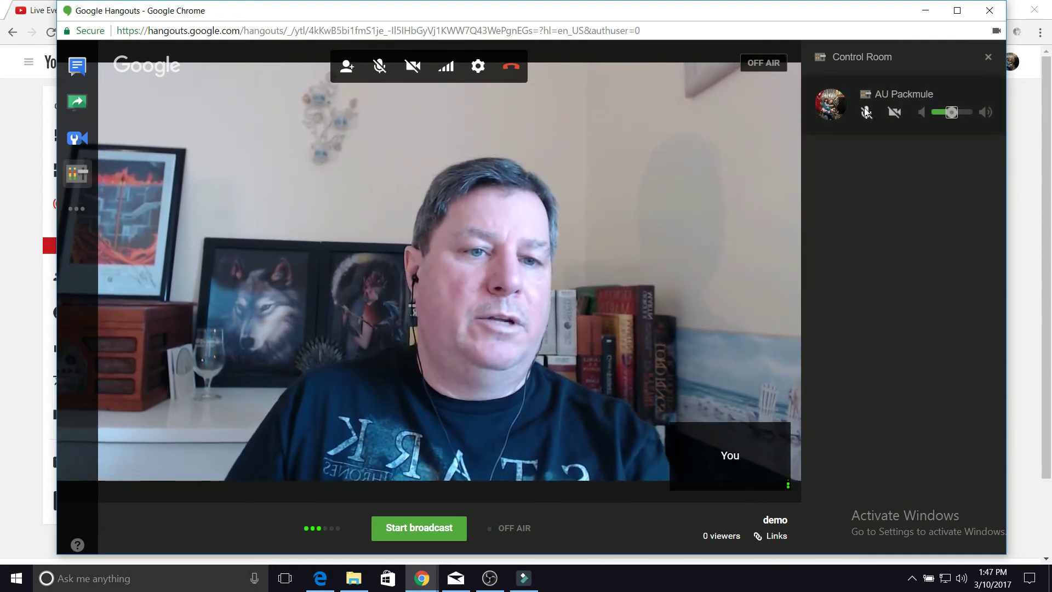
pyautogui.click(894, 113)
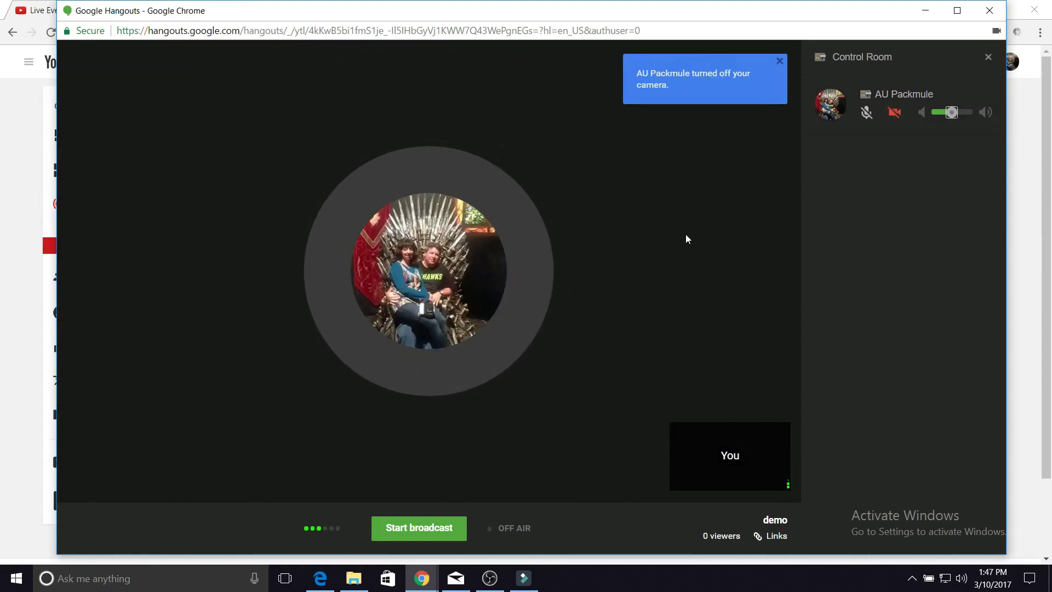
pyautogui.moveTo(685, 237)
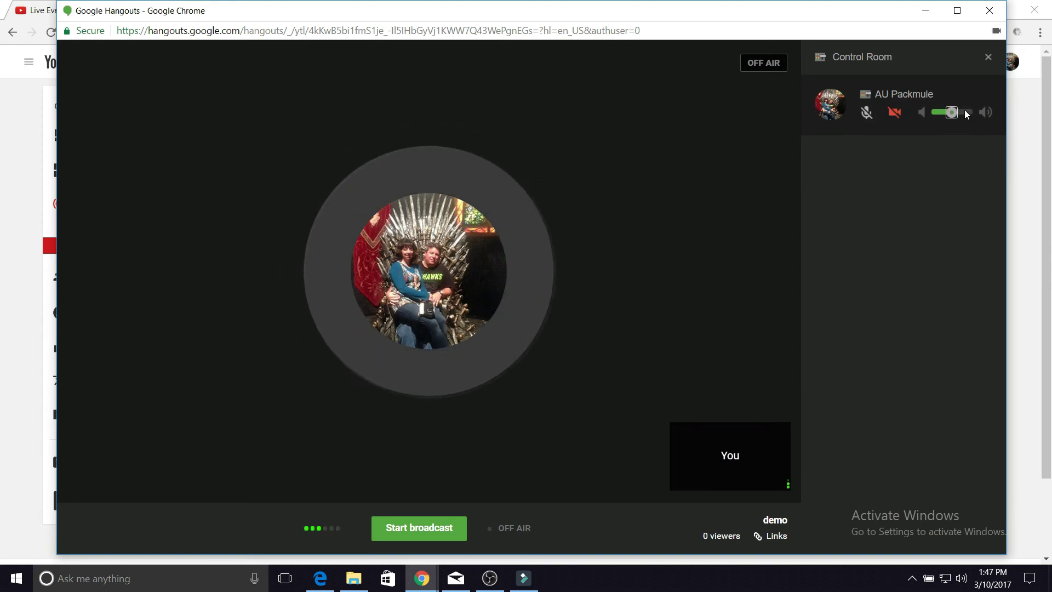
pyautogui.moveTo(952, 112)
pyautogui.mouseDown()
pyautogui.moveTo(960, 112)
pyautogui.moveTo(944, 116)
pyautogui.moveTo(956, 112)
pyautogui.mouseUp()
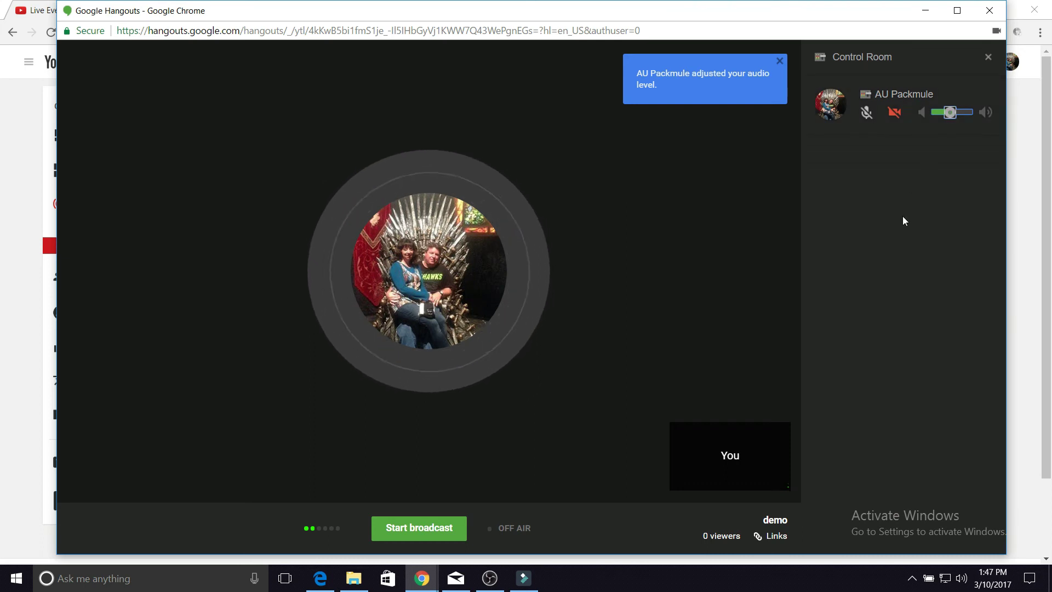
# Start broadcasting the demo Hangout On Air and accept the broadcasting notice.
pyautogui.moveTo(578, 255)
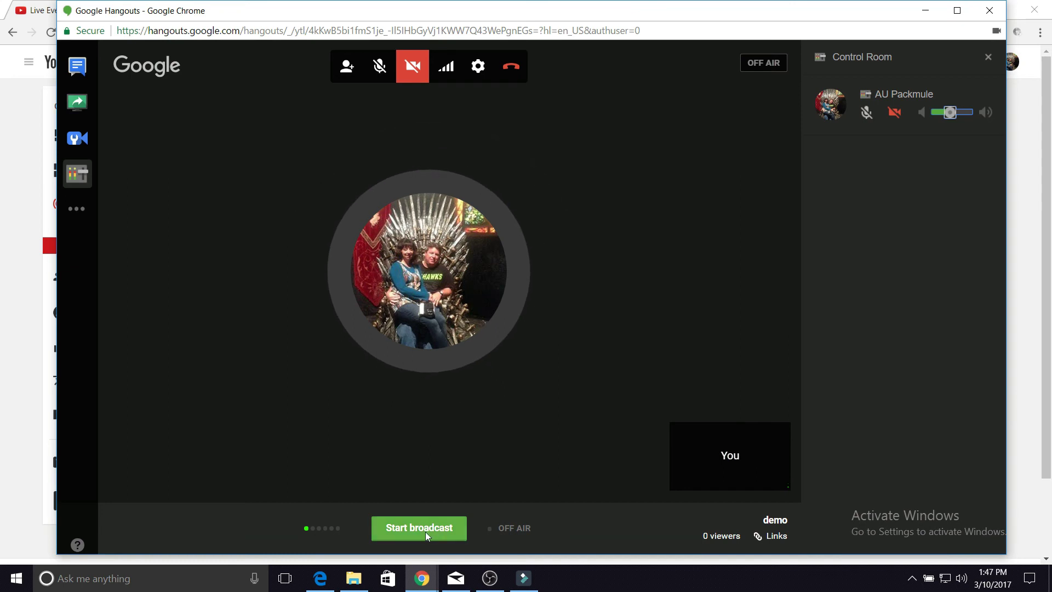
pyautogui.click(409, 531)
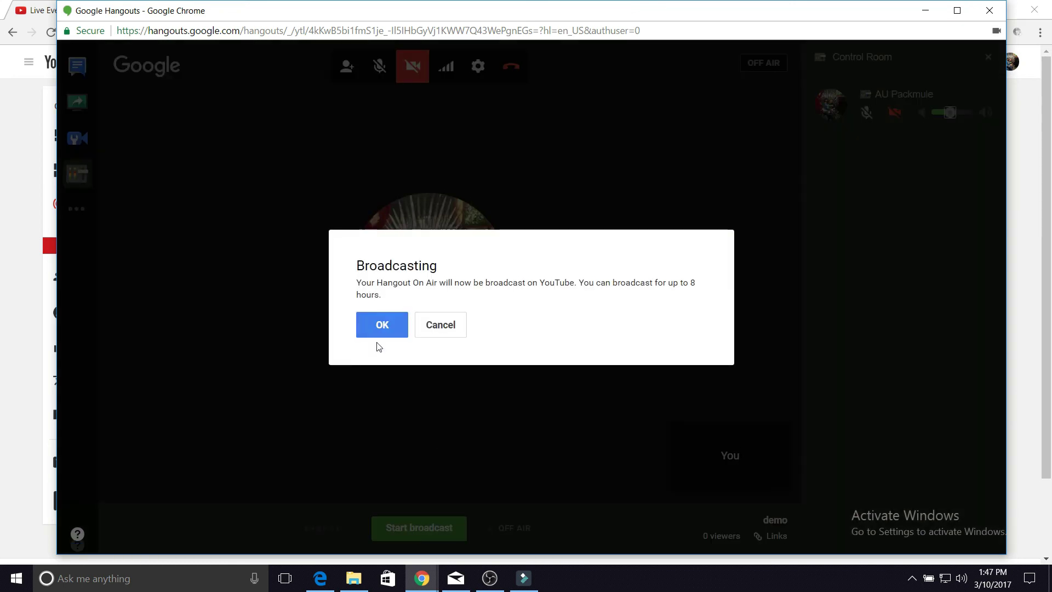
pyautogui.click(371, 326)
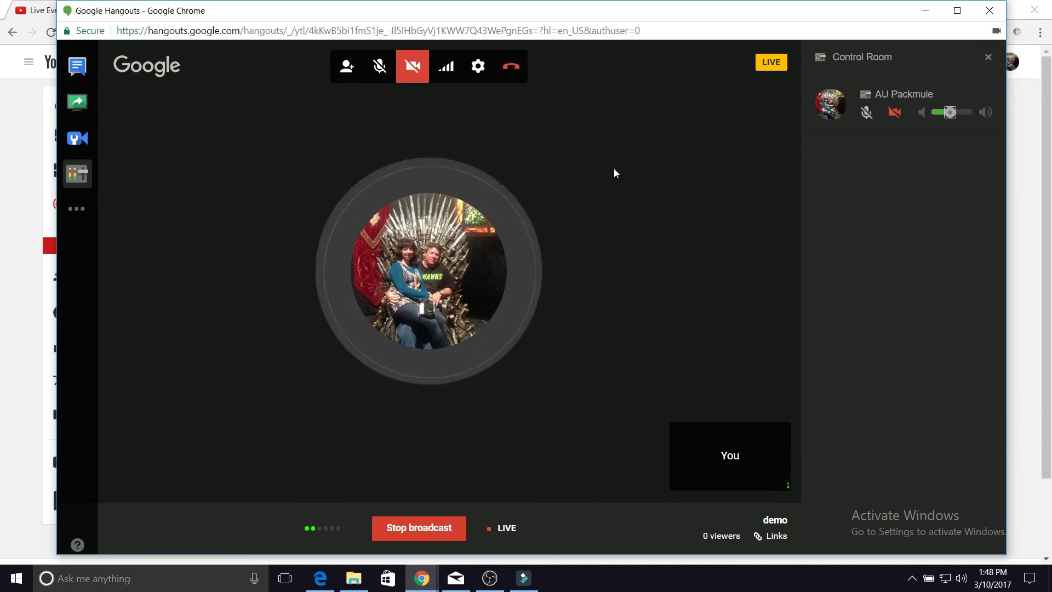
# Stop the demo broadcast, leave the hangout and dismiss the closing notice.
pyautogui.click(415, 531)
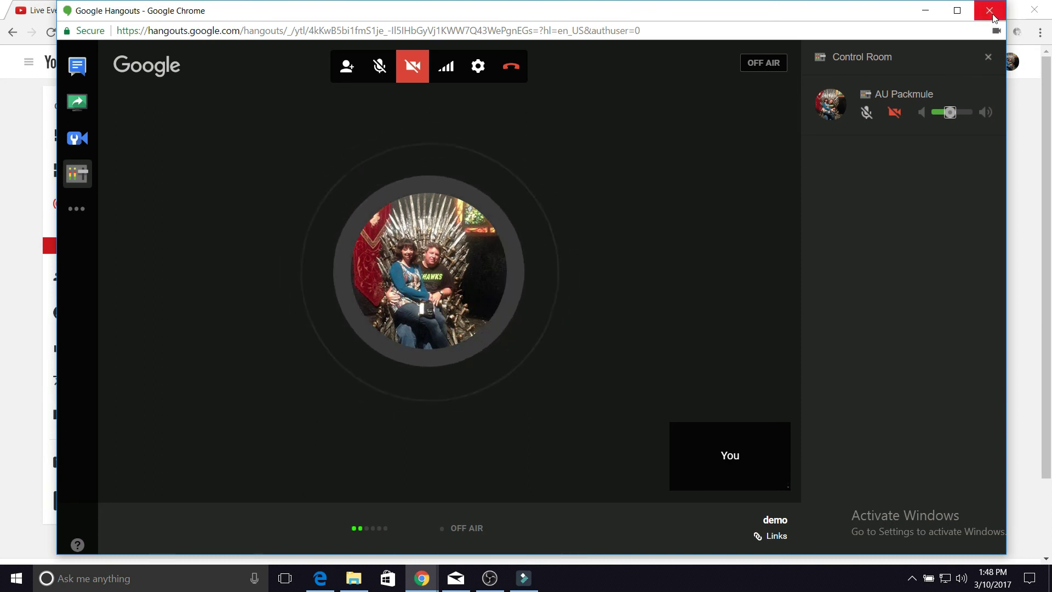
pyautogui.click(515, 74)
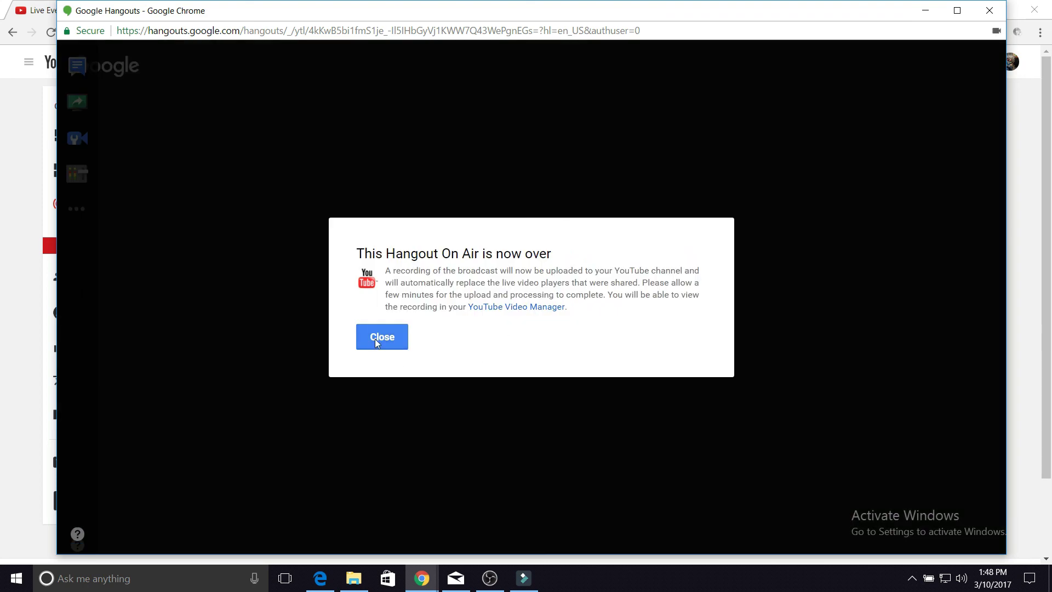
pyautogui.click(375, 341)
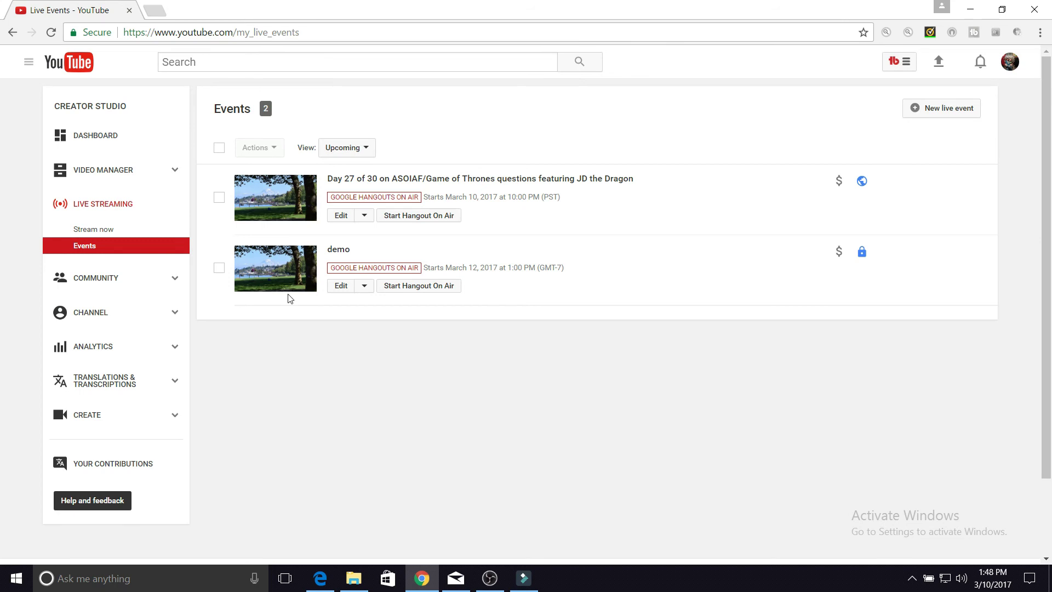
# Go from the live events list to your own YouTube channel page.
pyautogui.click(29, 65)
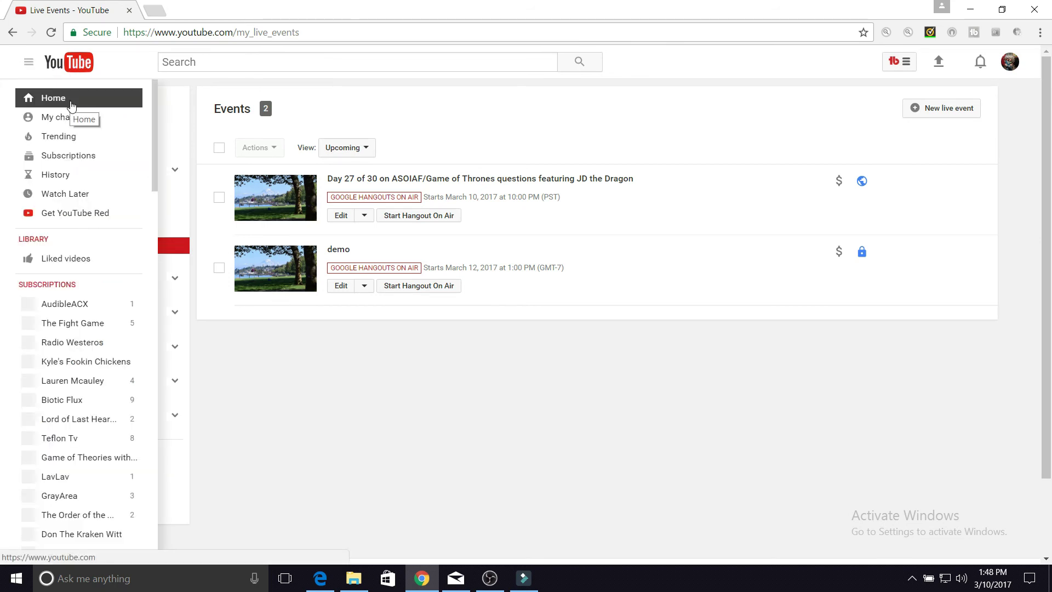
pyautogui.click(77, 120)
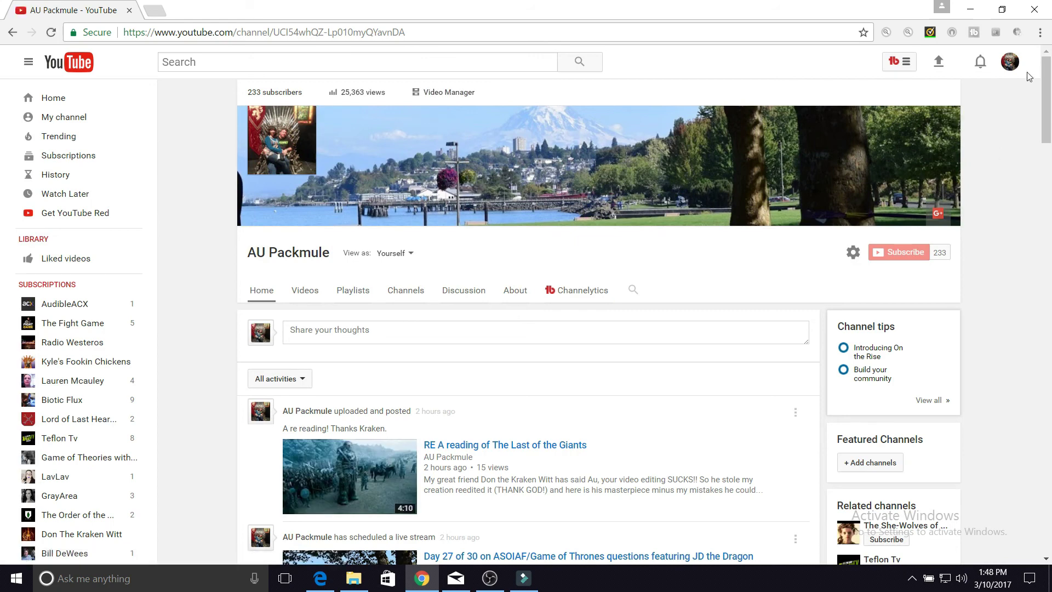
pyautogui.moveTo(1047, 93)
pyautogui.mouseDown()
pyautogui.moveTo(1045, 292)
pyautogui.moveTo(1045, 92)
pyautogui.mouseUp()
# Open hangouts.google.com in a new browser tab.
pyautogui.click(154, 10)
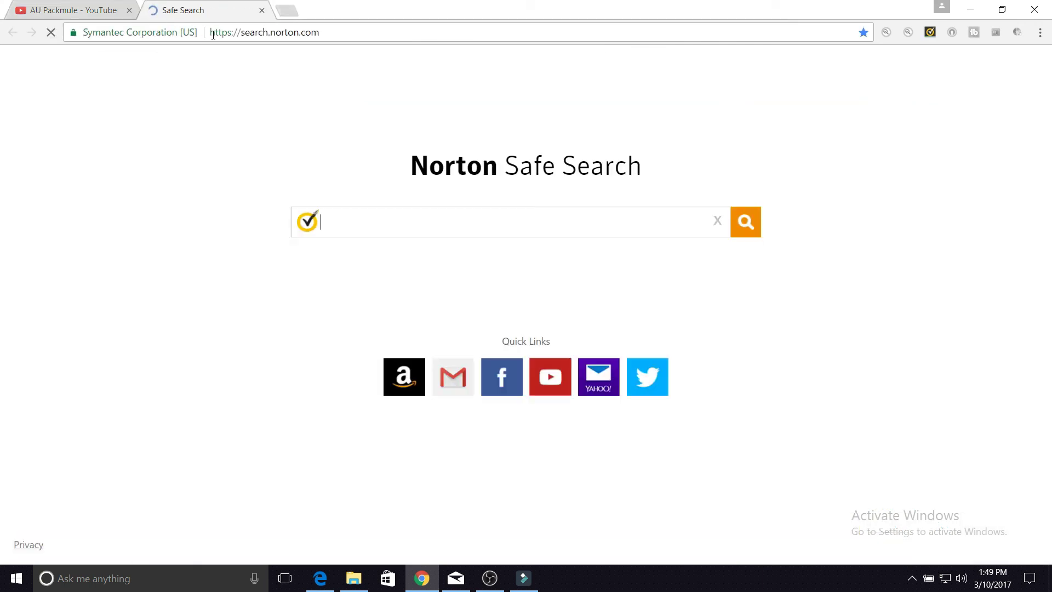
pyautogui.click(375, 31)
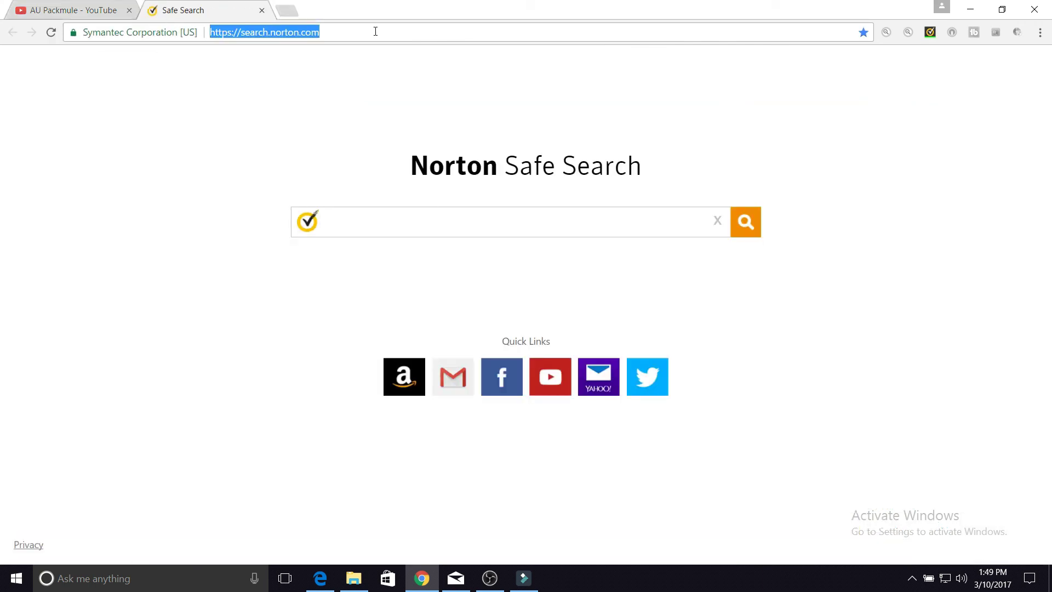
pyautogui.press('BackSpace')
pyautogui.write('ha')
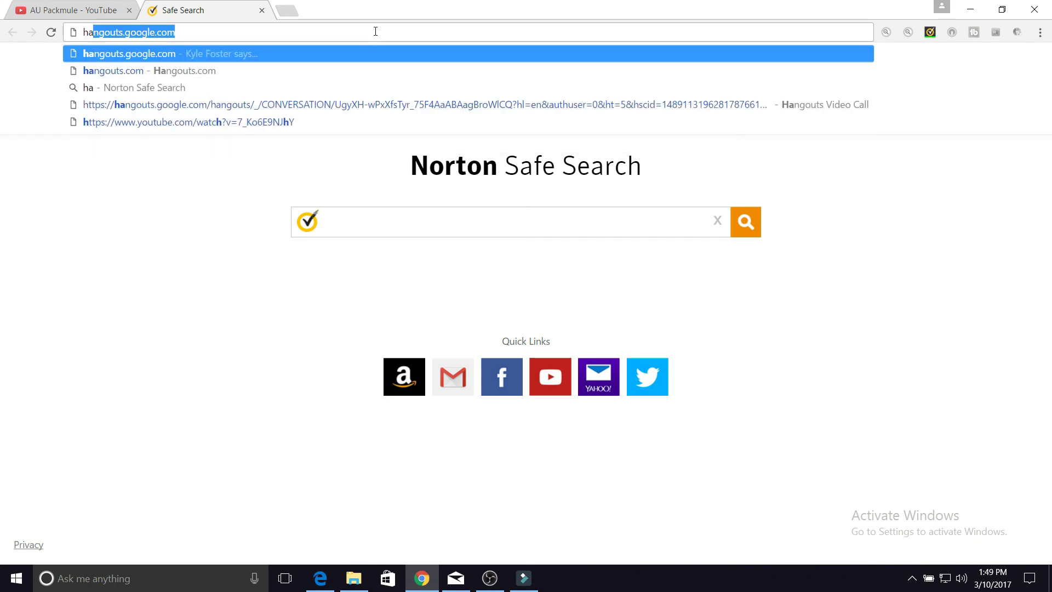
pyautogui.write('ngout')
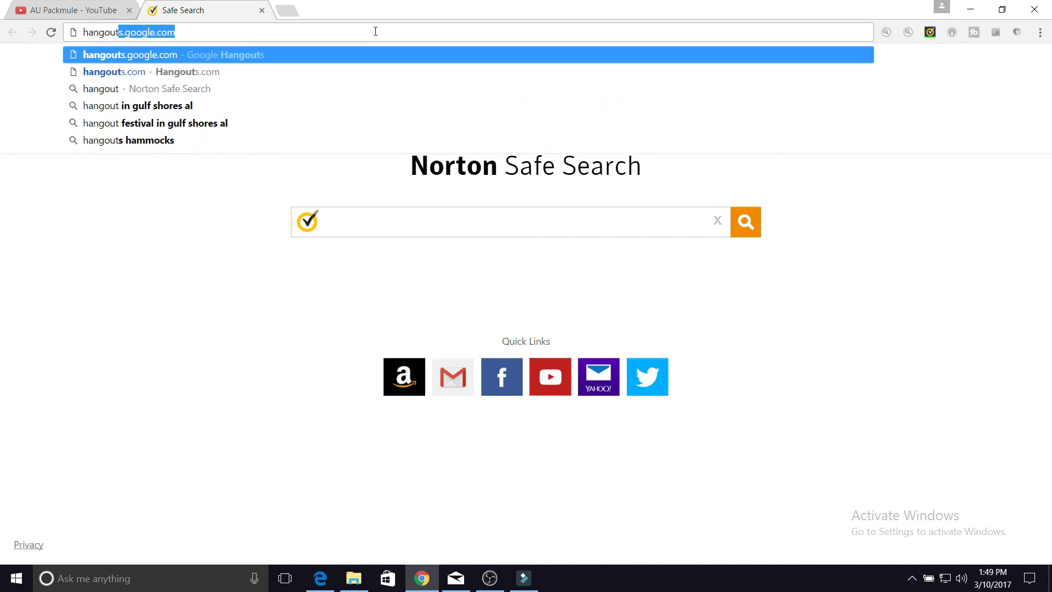
pyautogui.write('s.google')
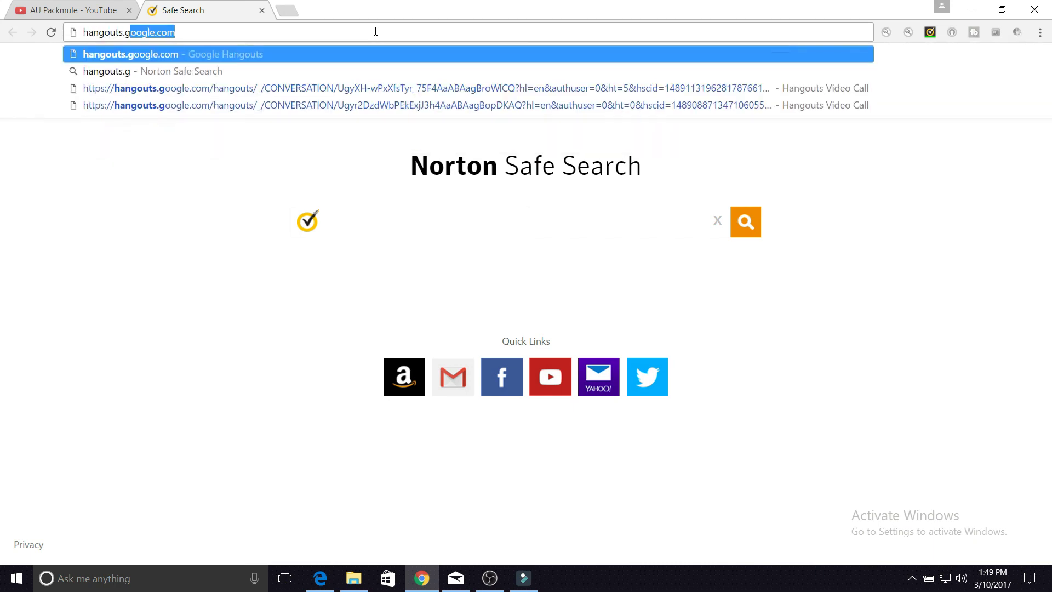
pyautogui.write('.com')
pyautogui.press('Return')
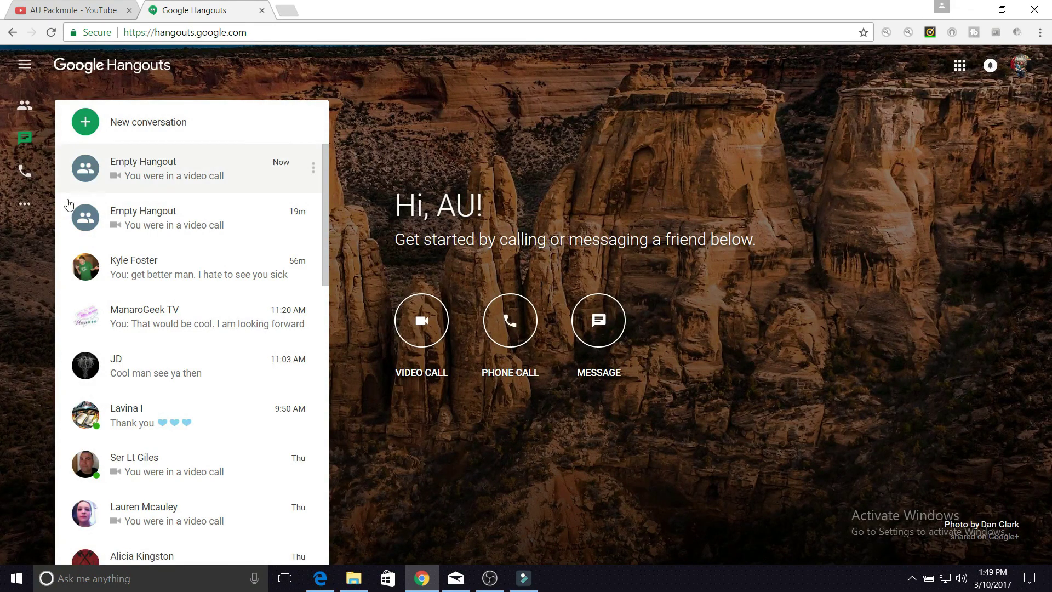
# View the Hangouts conversation containing the shared Day 27 live stream link and close it without sending anything.
pyautogui.click(181, 272)
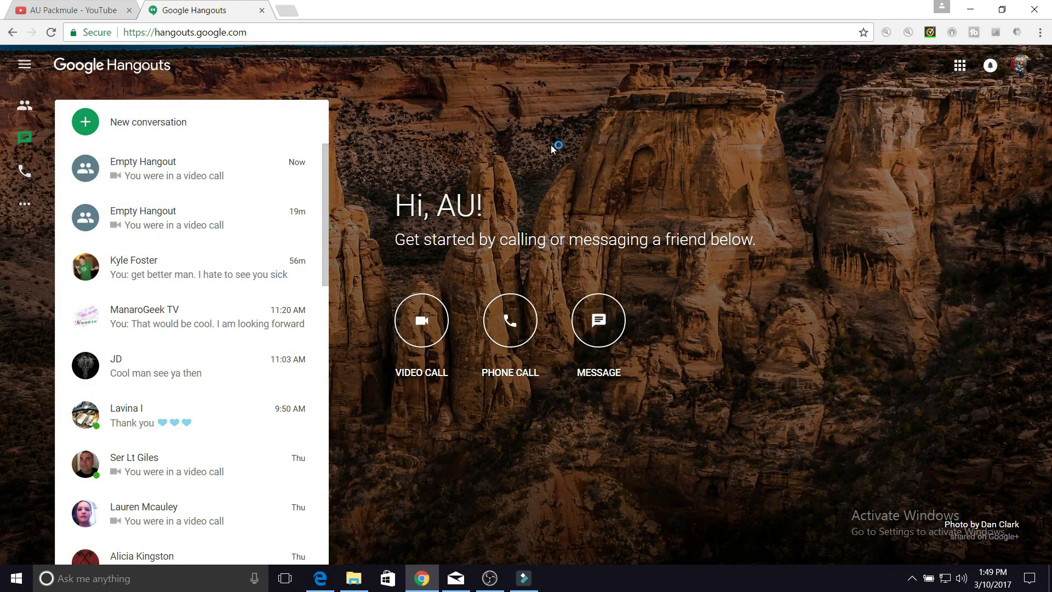
pyautogui.click(140, 376)
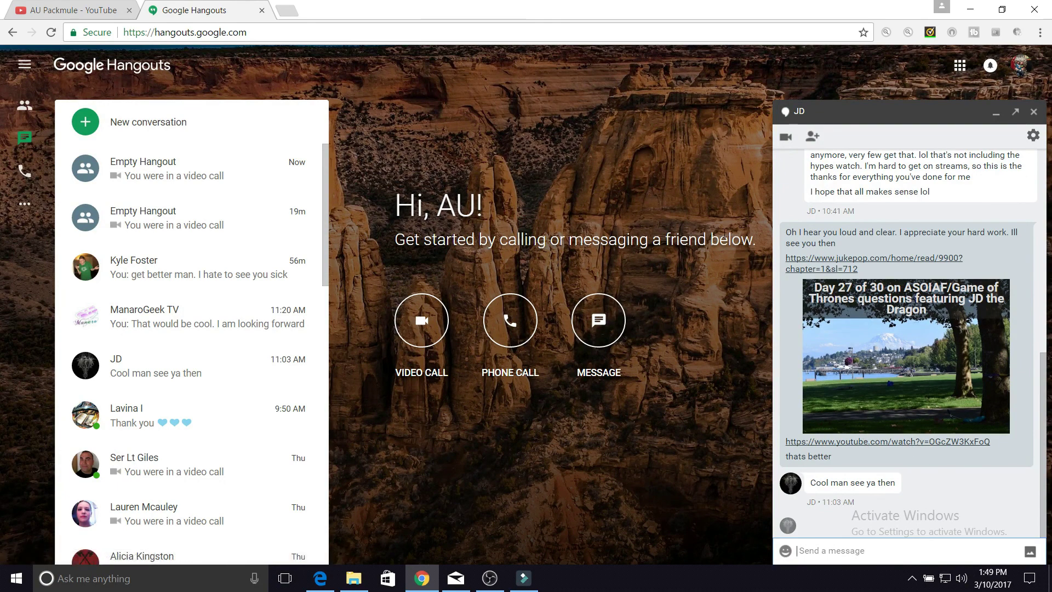
pyautogui.click(1034, 112)
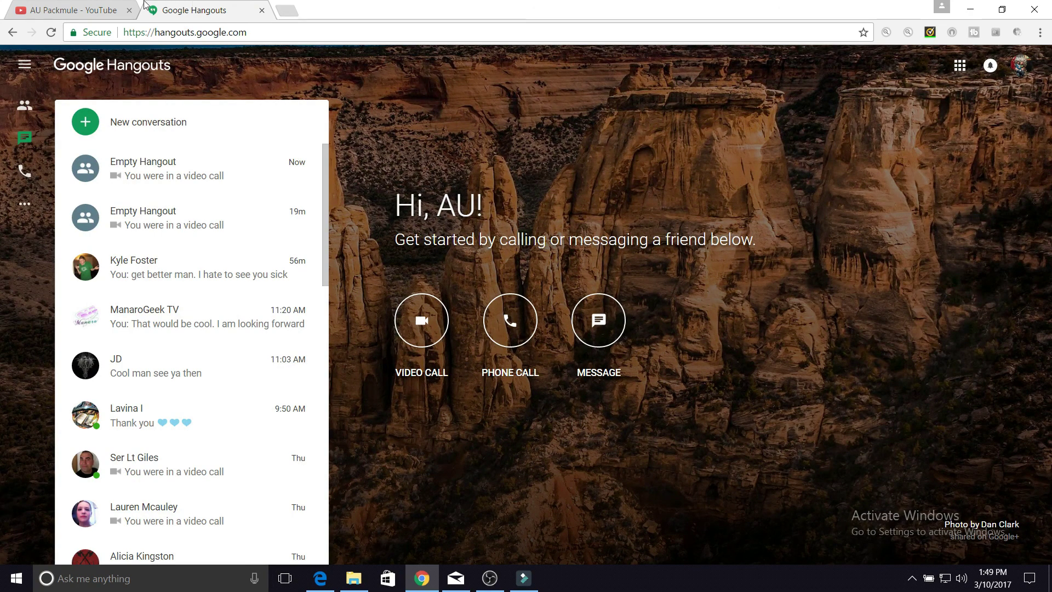
# Return to the YouTube channel page and switch to the OBS window.
pyautogui.click(59, 12)
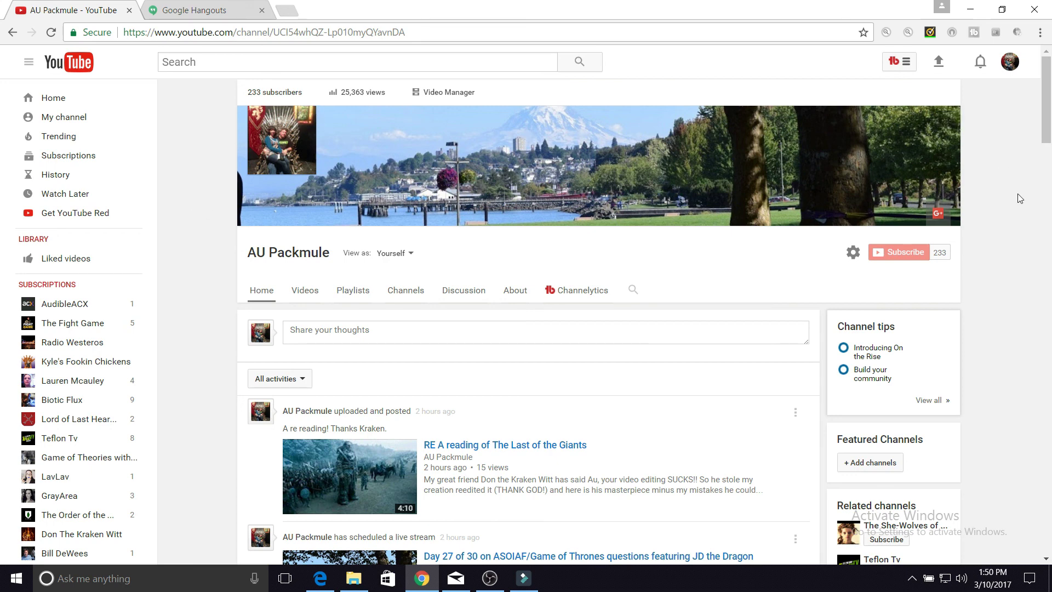
pyautogui.click(487, 577)
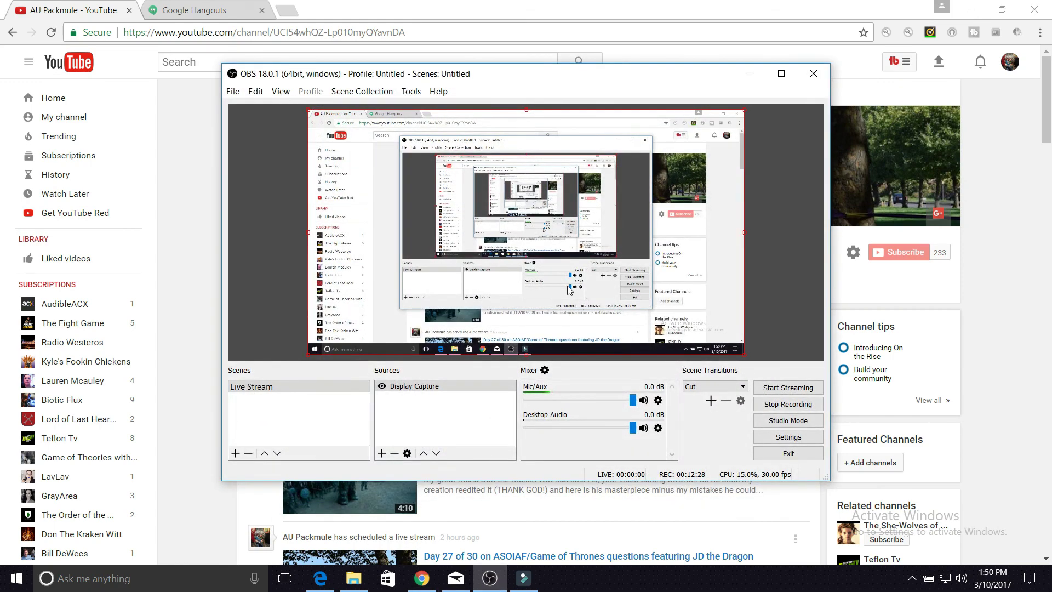